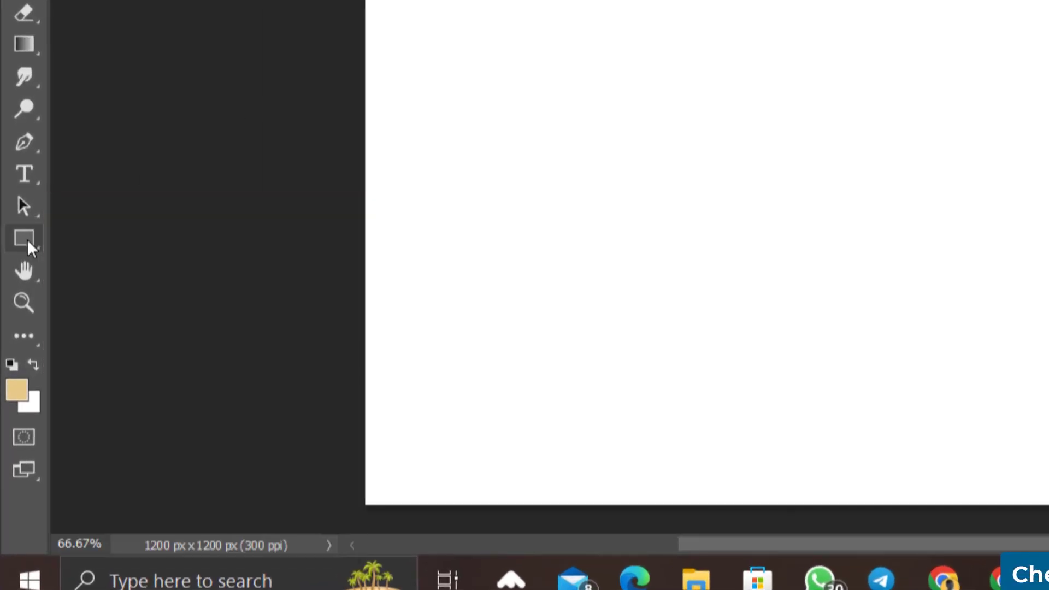
Draw a rectangle about 870 px wide and 551 px high on the canvas and delete its layer
{"action": "right_click", "coordinate": [28, 238]}
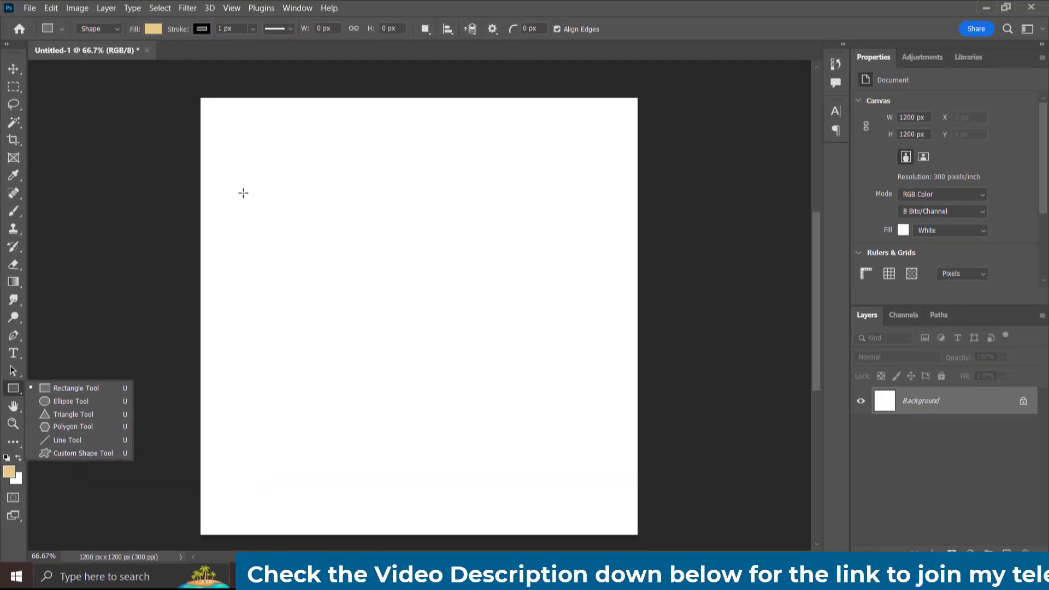
{"action": "left_click", "coordinate": [92, 388]}
{"action": "left_click_drag", "start_coordinate": [275, 166], "coordinate": [591, 365]}
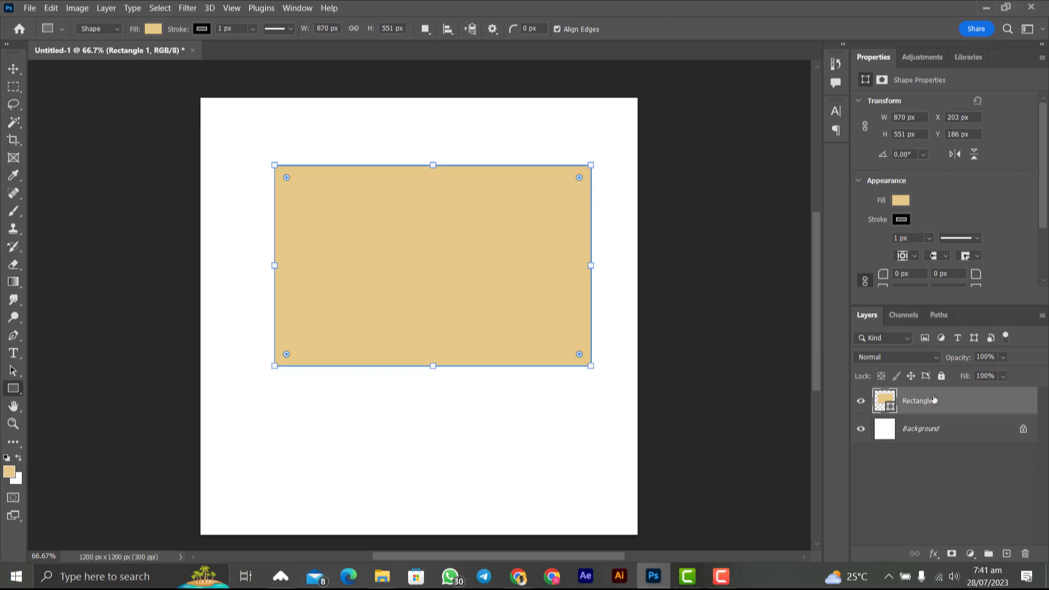
{"action": "key", "text": "Delete"}
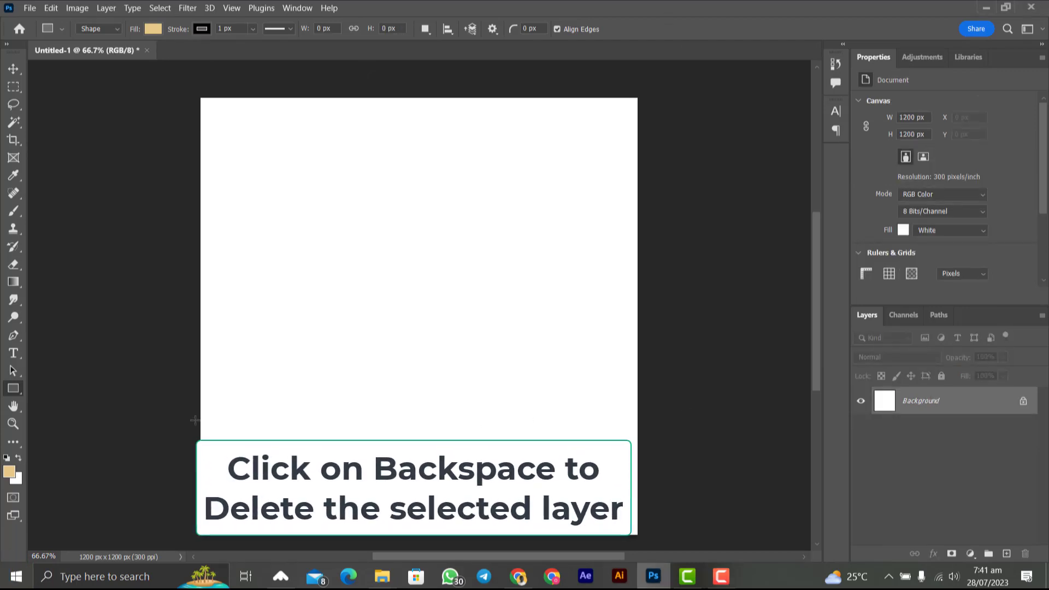
Draw a square about 723 × 723 px with the Rectangle Tool and shift it slightly up and left on the canvas
{"action": "right_click", "coordinate": [14, 389]}
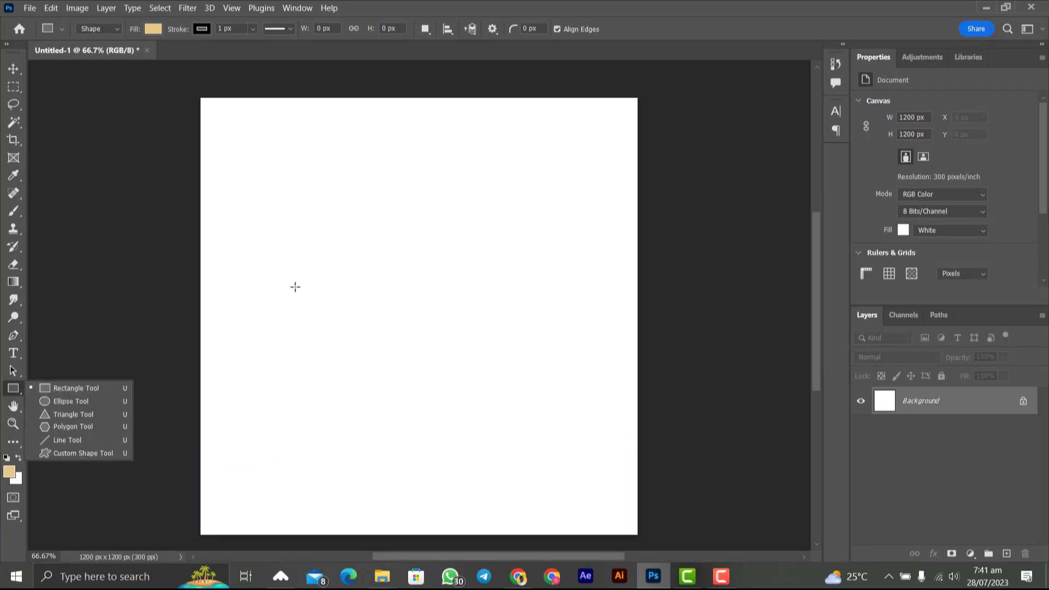
{"action": "left_click", "coordinate": [314, 231]}
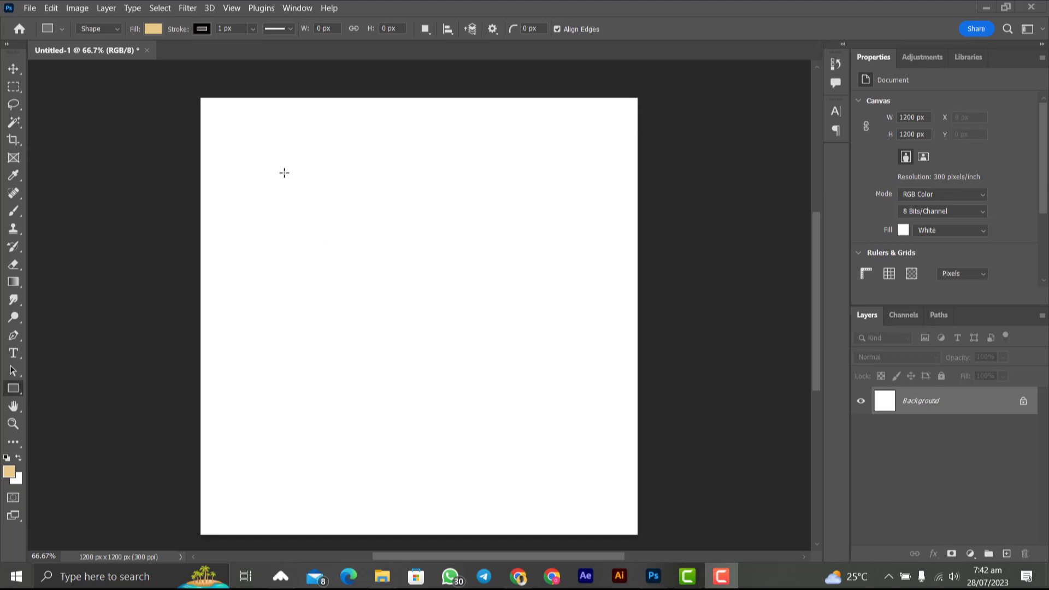
{"action": "left_click_drag", "start_coordinate": [306, 191], "coordinate": [570, 476]}
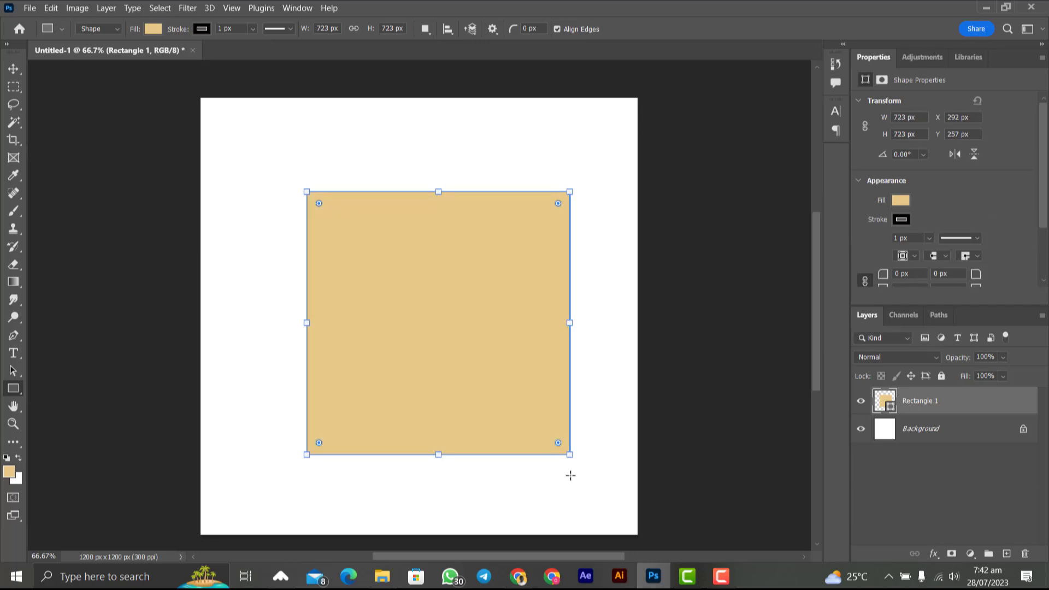
{"action": "left_click_drag", "start_coordinate": [464, 338], "coordinate": [439, 318]}
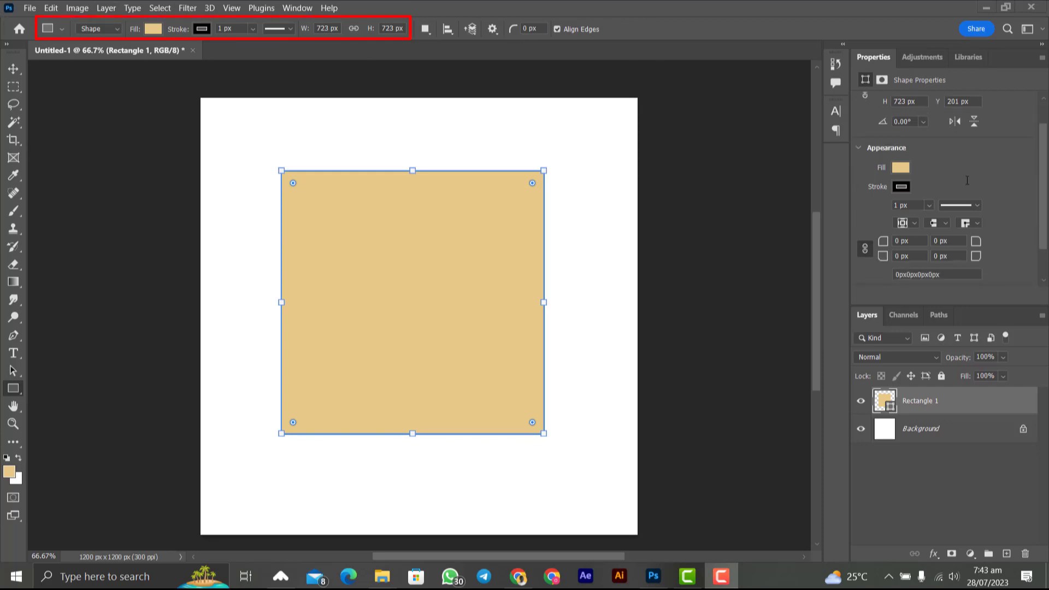
Try the square's fill with no color and switch it back to a solid color
{"action": "scroll", "coordinate": [967, 183], "scroll_direction": "down", "scroll_amount": 3}
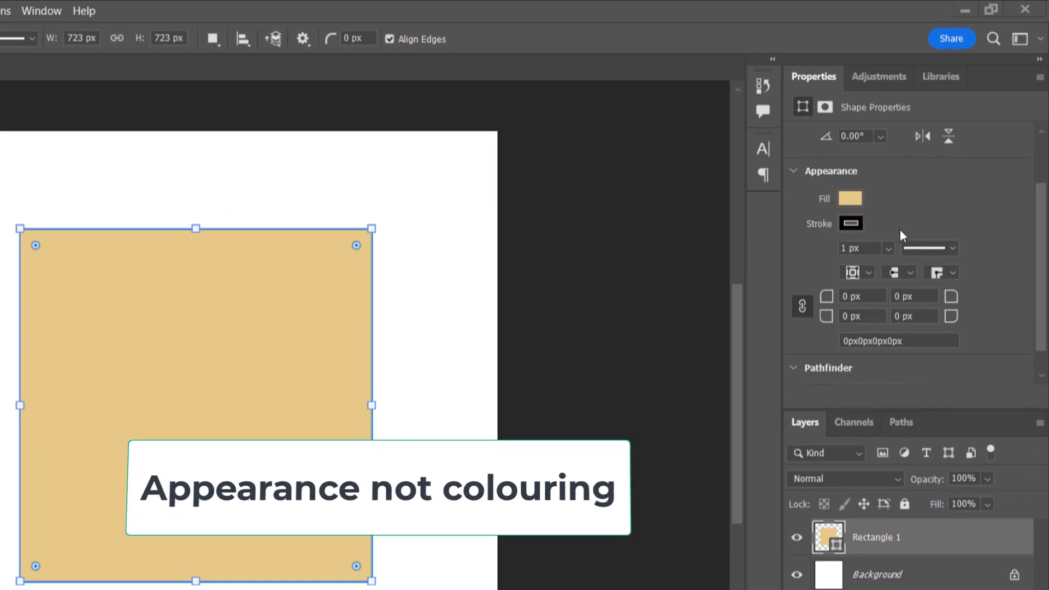
{"action": "left_click", "coordinate": [850, 198]}
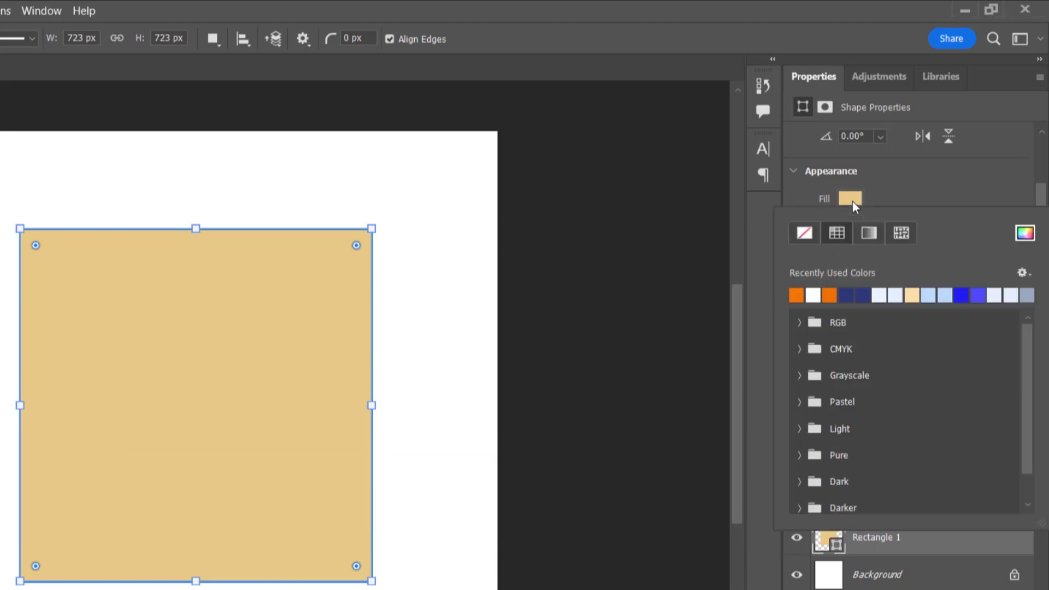
{"action": "left_click", "coordinate": [807, 234]}
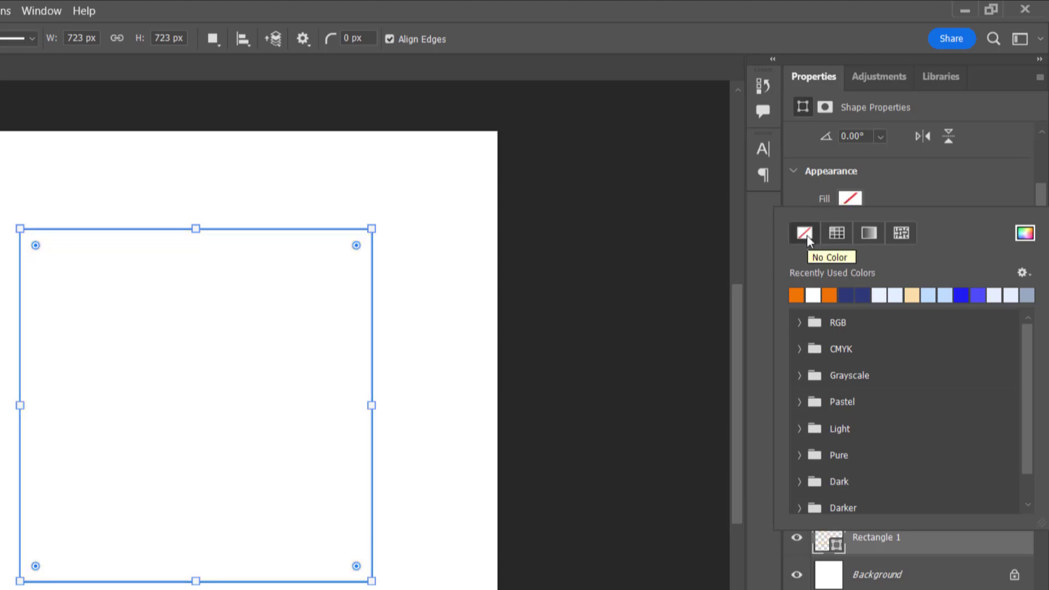
{"action": "left_click", "coordinate": [841, 234]}
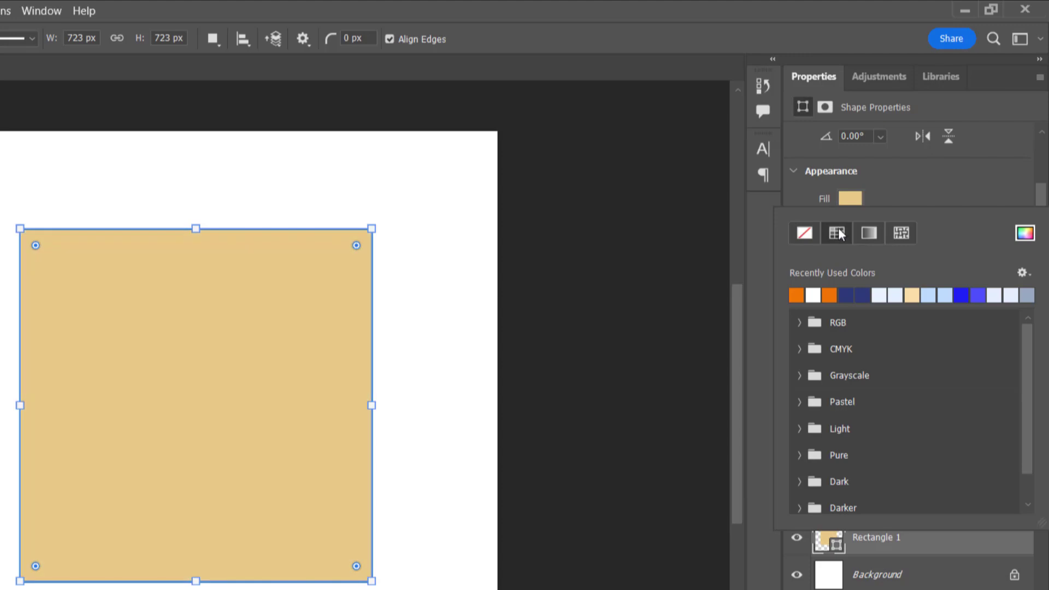
Try a gradient fill on the square and replace it with the Grass—Safari pattern
{"action": "left_click", "coordinate": [873, 234]}
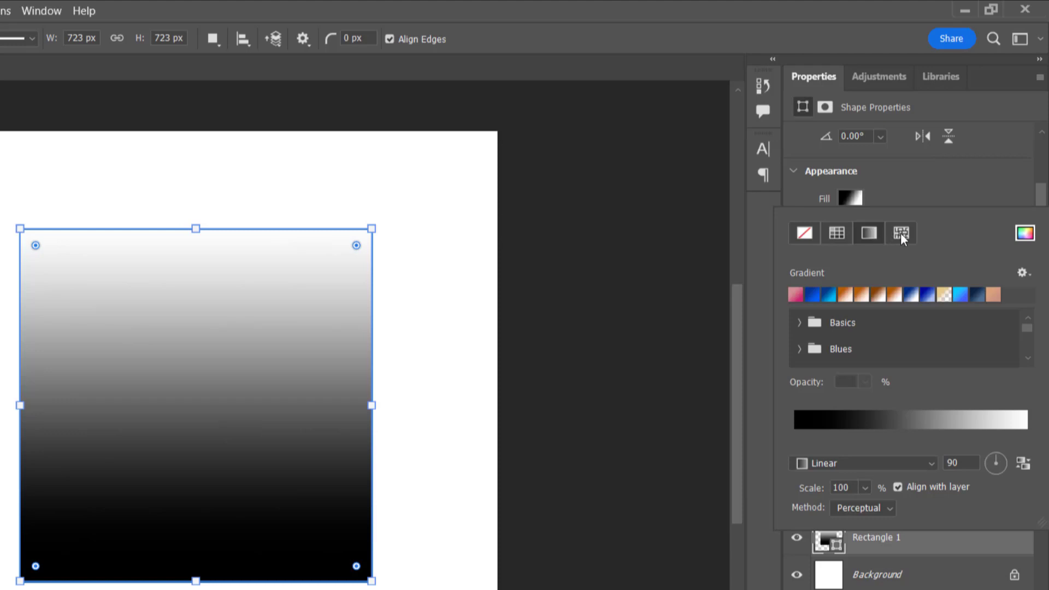
{"action": "left_click", "coordinate": [901, 232]}
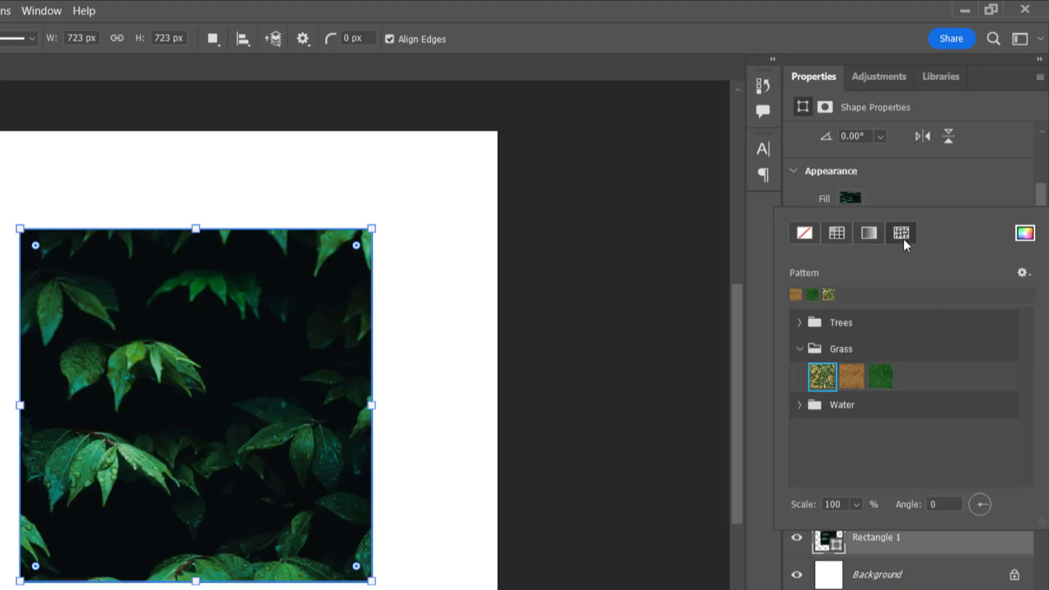
{"action": "double_click", "coordinate": [862, 385]}
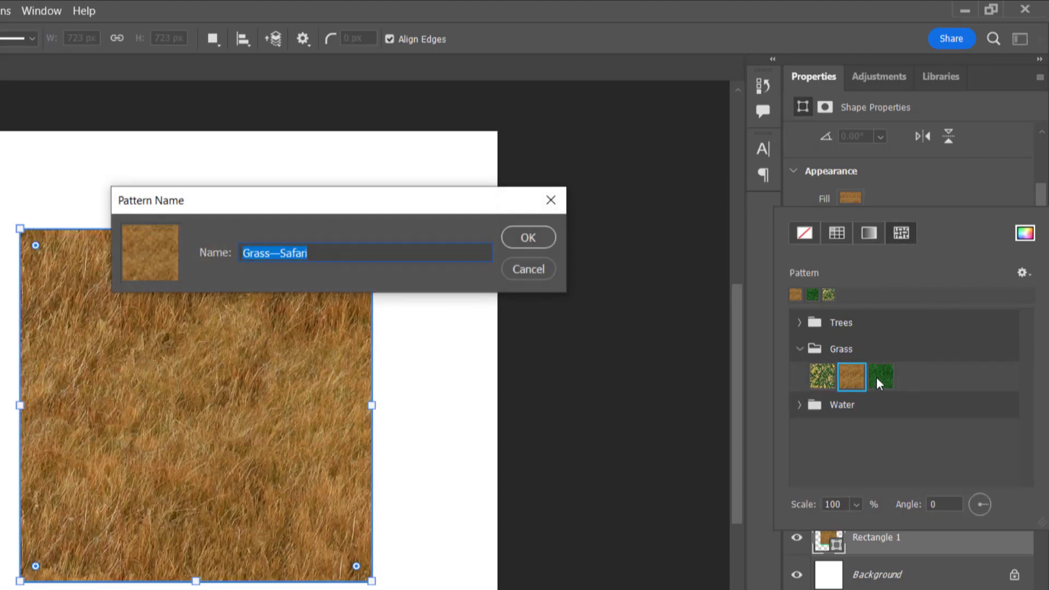
{"action": "key", "text": "Return"}
Set the square's stroke width to 50 px
{"action": "left_click", "coordinate": [851, 224]}
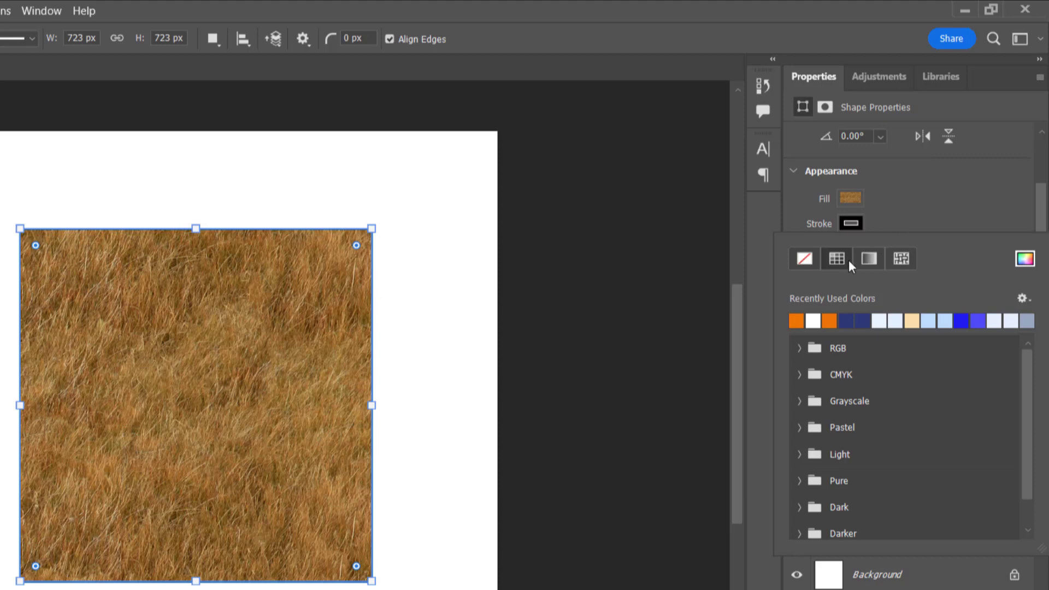
{"action": "left_click", "coordinate": [900, 178]}
{"action": "double_click", "coordinate": [872, 249]}
{"action": "type", "text": "5"}
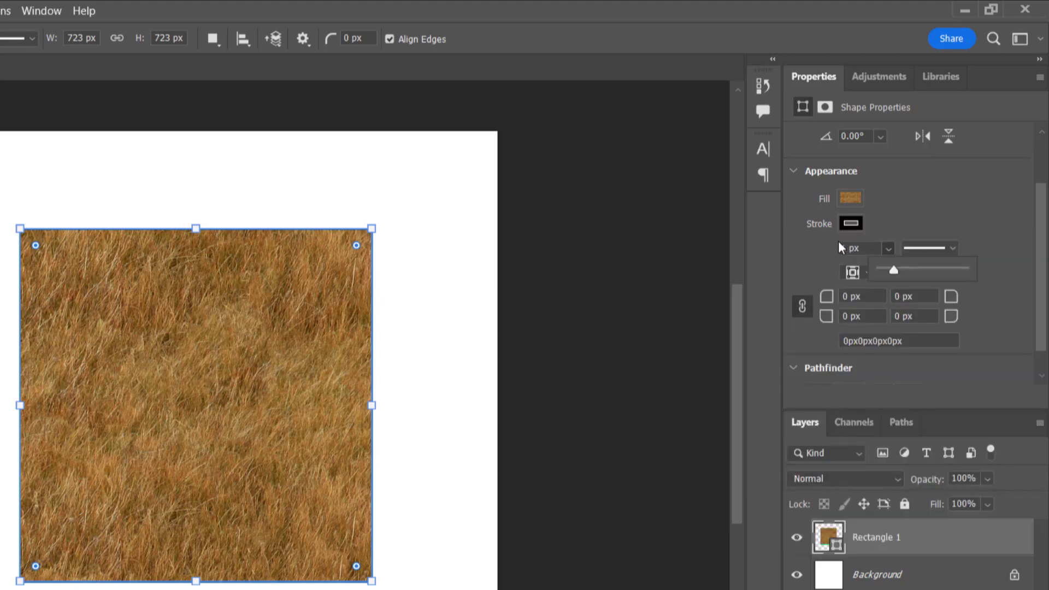
{"action": "type", "text": "0"}
{"action": "key", "text": "Return"}
Try no color and a gradient on the square's stroke, and apply the leaf pattern to it
{"action": "left_click", "coordinate": [851, 223]}
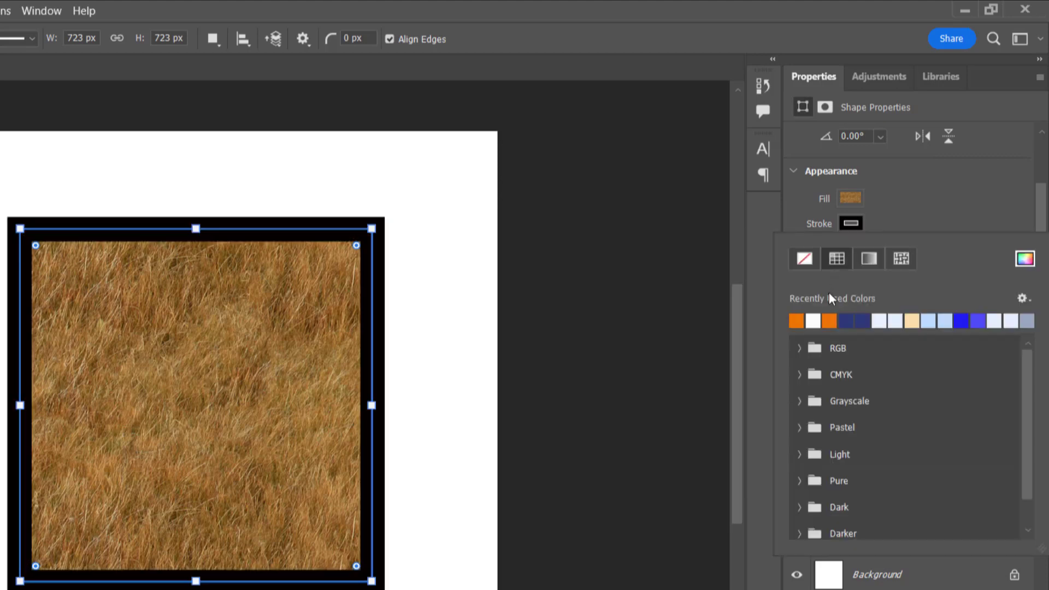
{"action": "left_click", "coordinate": [802, 259]}
{"action": "left_click", "coordinate": [869, 259]}
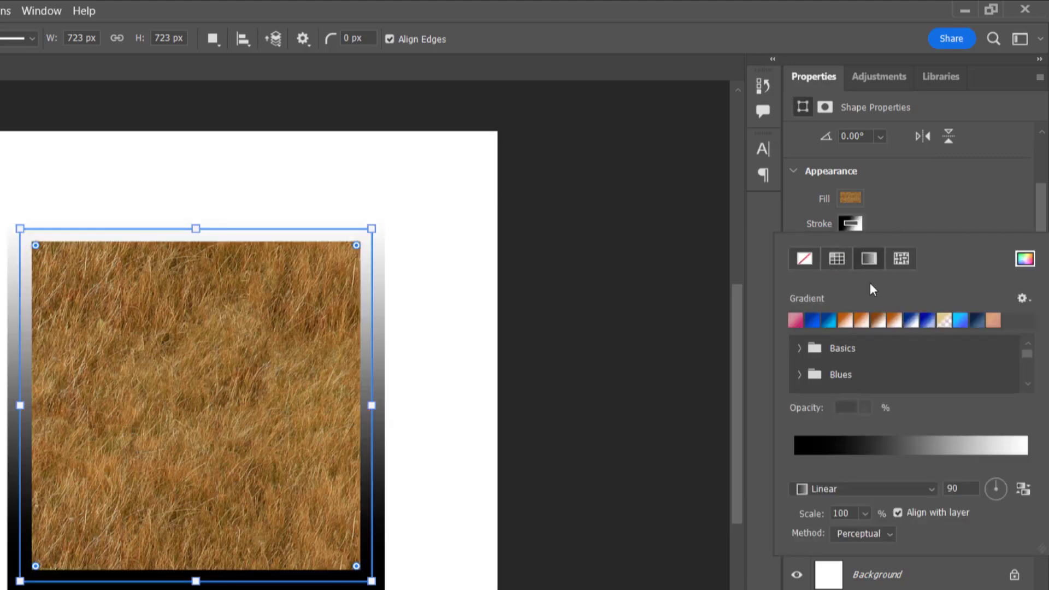
{"action": "left_click", "coordinate": [901, 259]}
{"action": "left_click", "coordinate": [895, 218]}
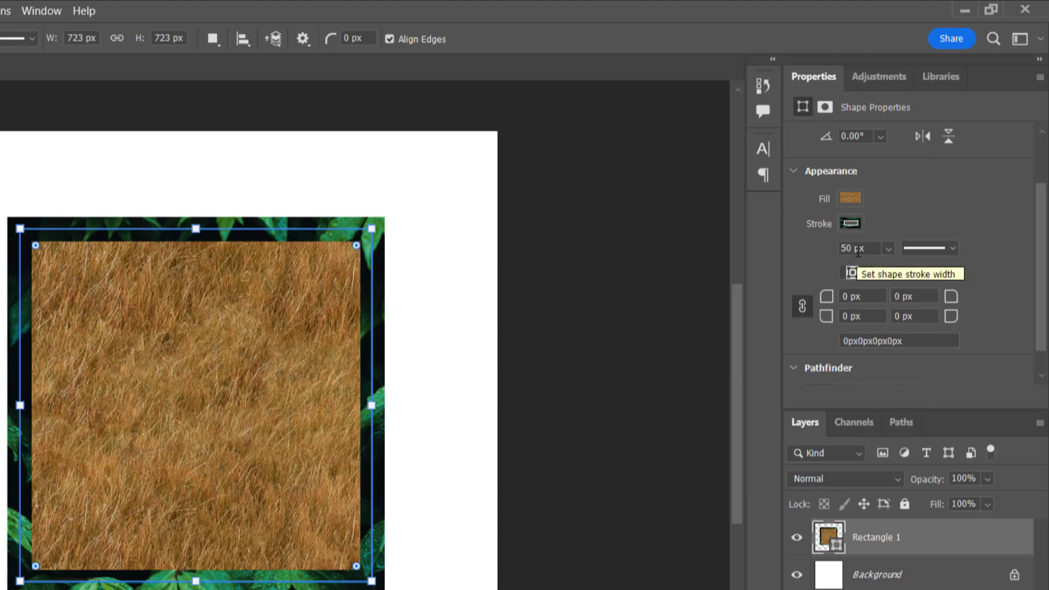
Reduce the stroke width to 26.52 px with the slider and set it back to 50 px
{"action": "left_click", "coordinate": [887, 248]}
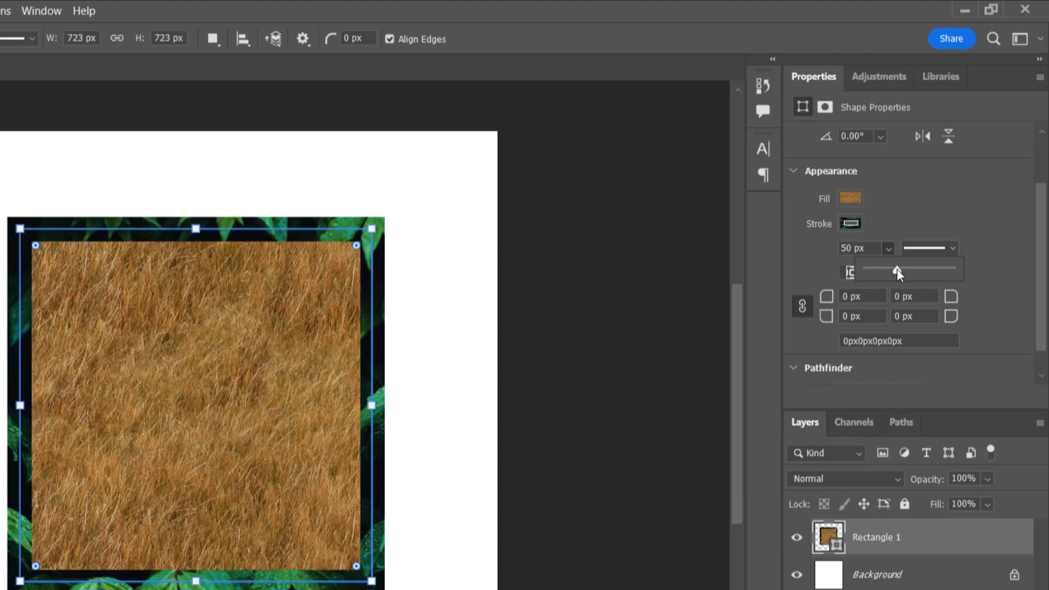
{"action": "mouse_move", "coordinate": [897, 269]}
{"action": "left_mouse_down"}
{"action": "mouse_move", "coordinate": [906, 270]}
{"action": "mouse_move", "coordinate": [881, 273]}
{"action": "mouse_move", "coordinate": [926, 270]}
{"action": "mouse_move", "coordinate": [890, 273]}
{"action": "left_mouse_up"}
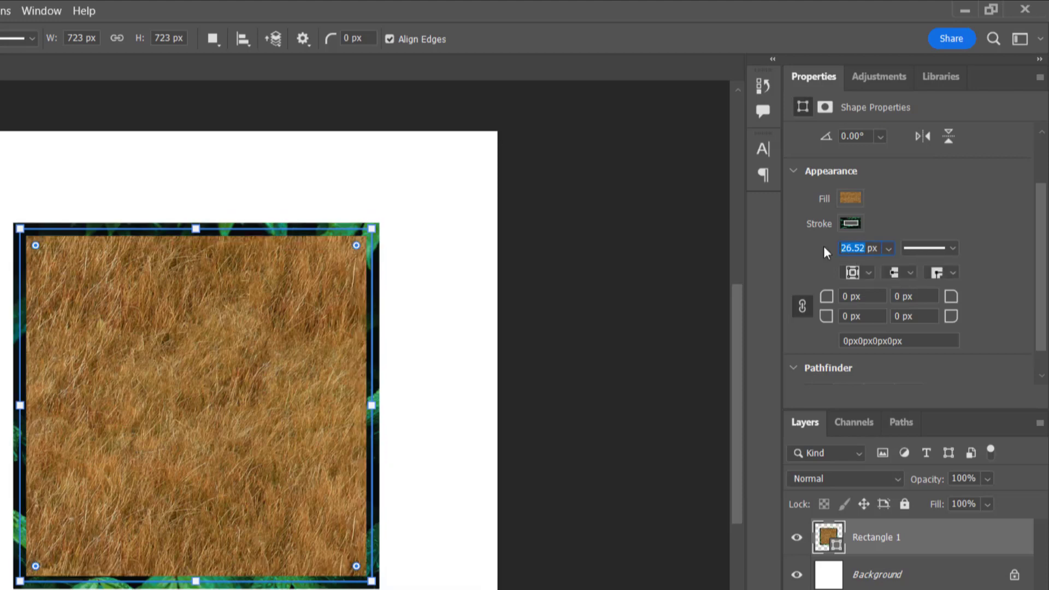
{"action": "type", "text": "2050"}
{"action": "key", "text": "Return"}
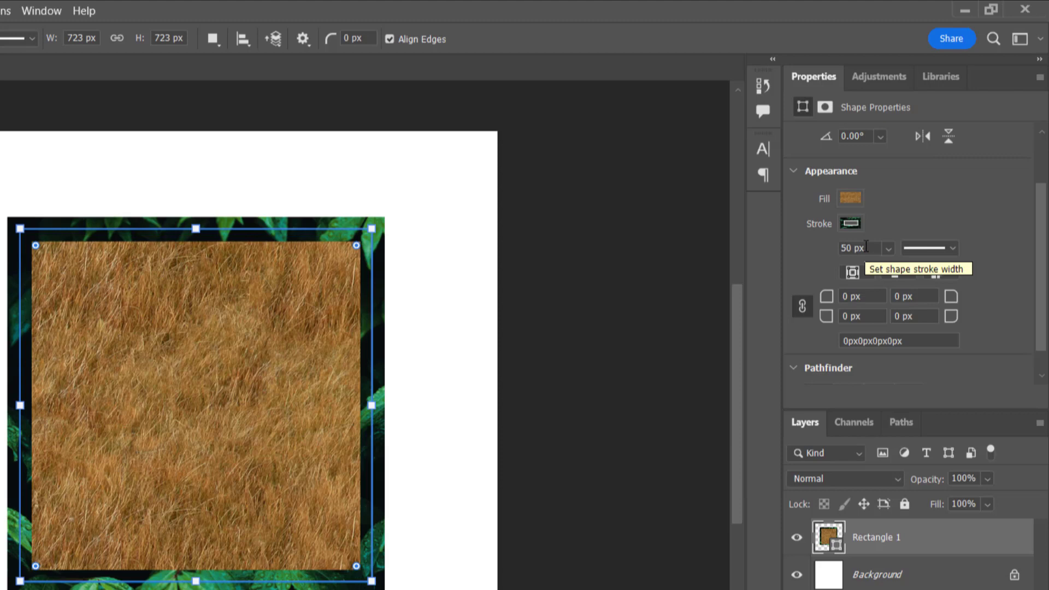
Try the dotted stroke style, choose the dashed one, and set the stroke width to 10 px
{"action": "left_click", "coordinate": [951, 248]}
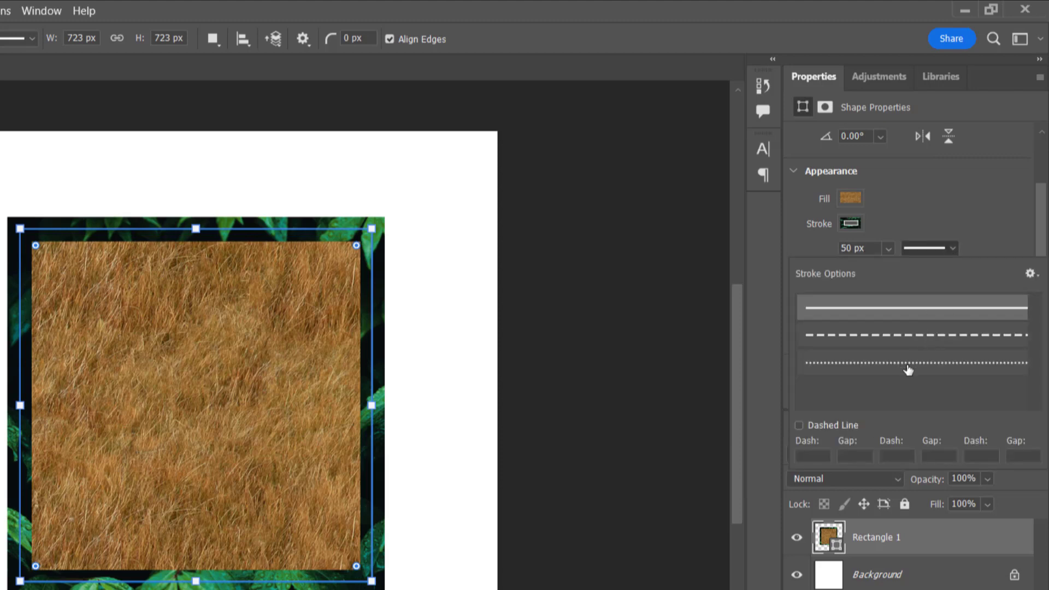
{"action": "left_click", "coordinate": [923, 340]}
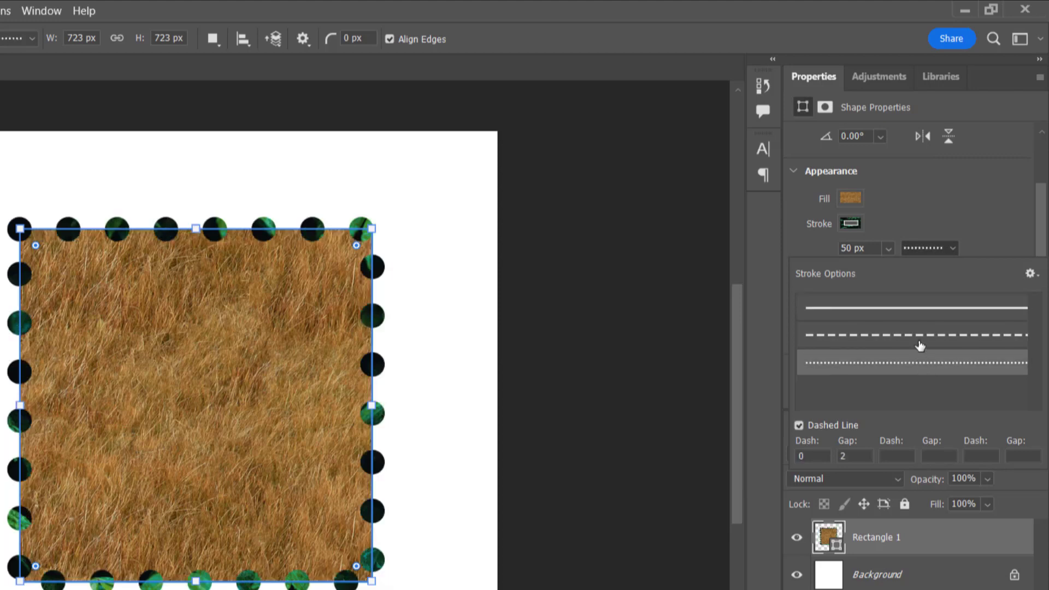
{"action": "left_click", "coordinate": [919, 335]}
{"action": "left_click", "coordinate": [961, 236]}
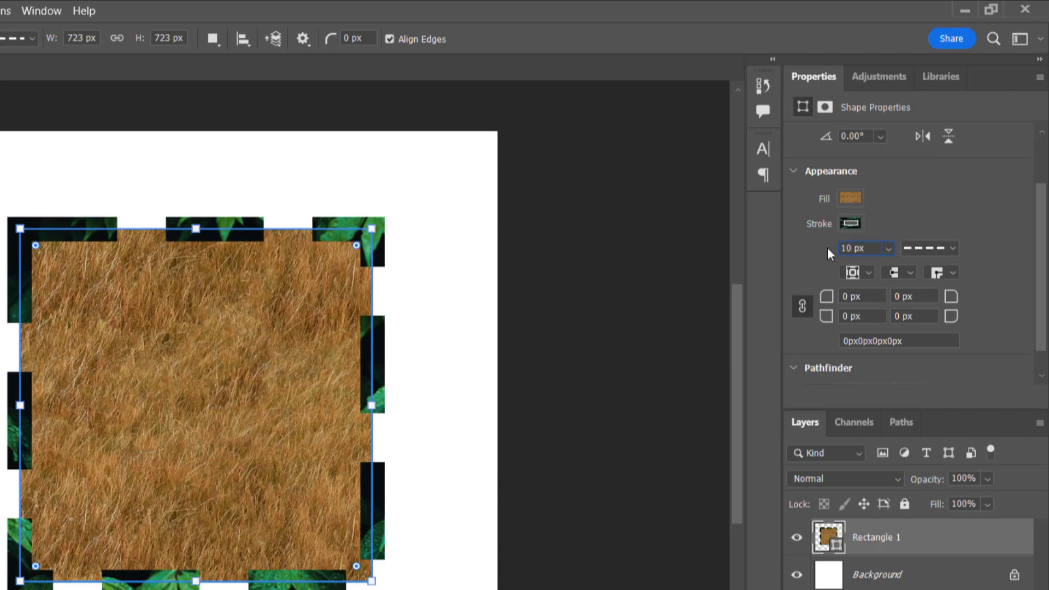
{"action": "key", "text": "Return"}
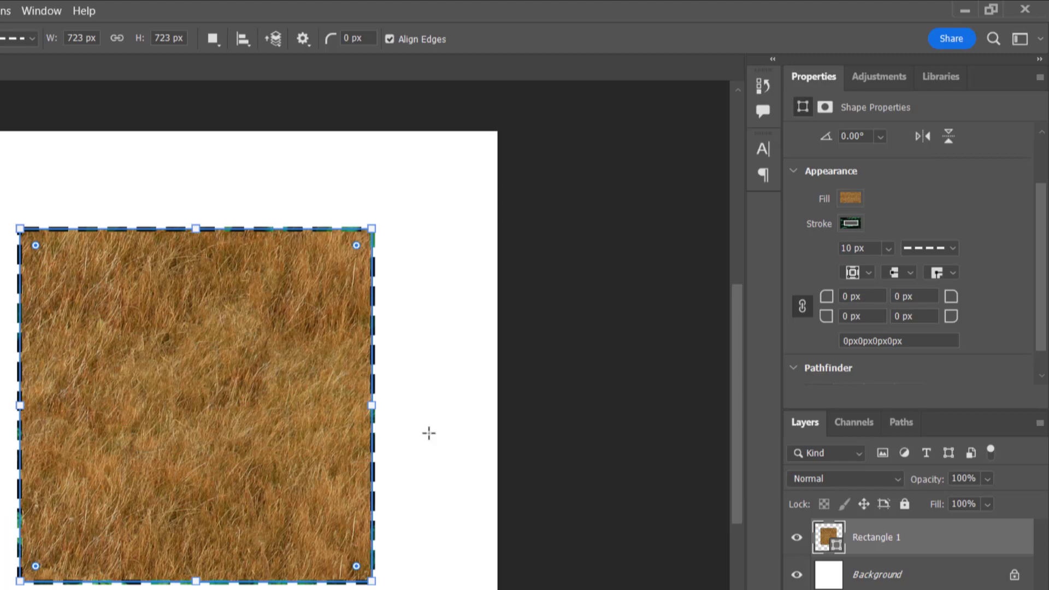
Look over the stroke alignment choices and set the square's stroke to no color
{"action": "left_click", "coordinate": [867, 273]}
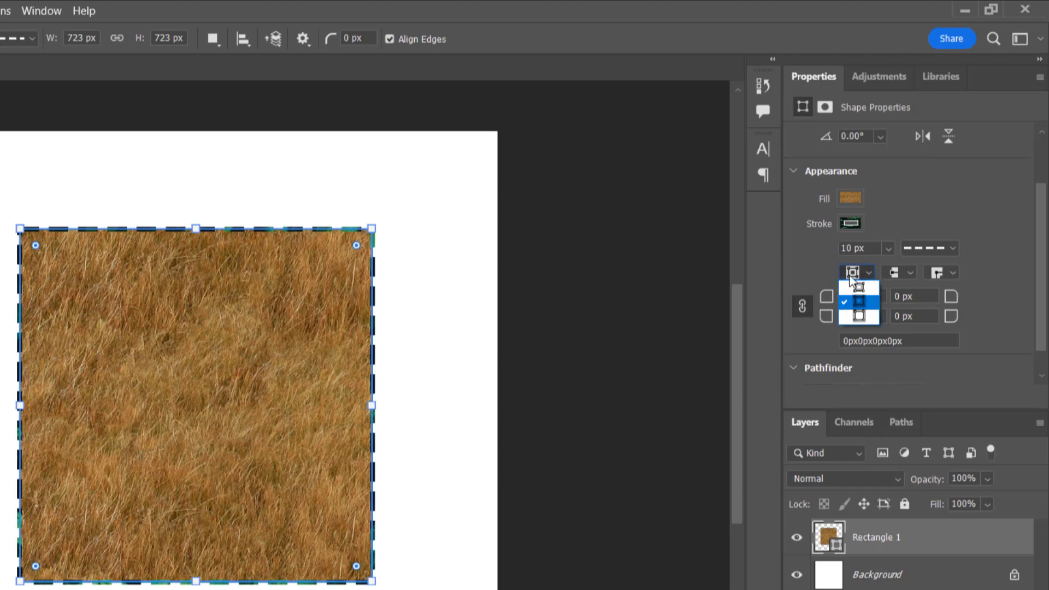
{"action": "left_click", "coordinate": [821, 276]}
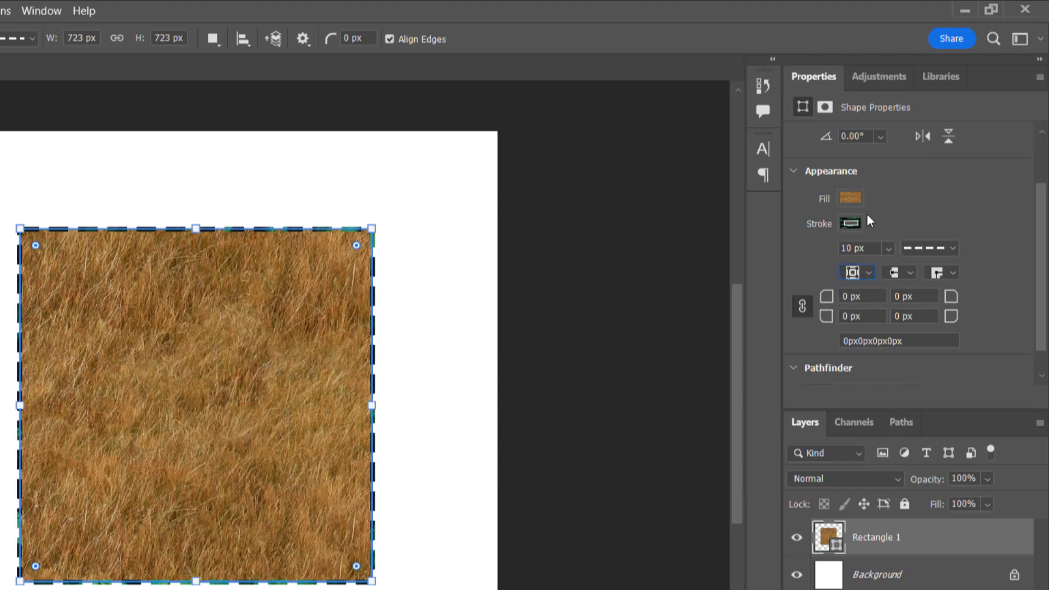
{"action": "scroll", "coordinate": [895, 238], "scroll_direction": "down", "scroll_amount": 1}
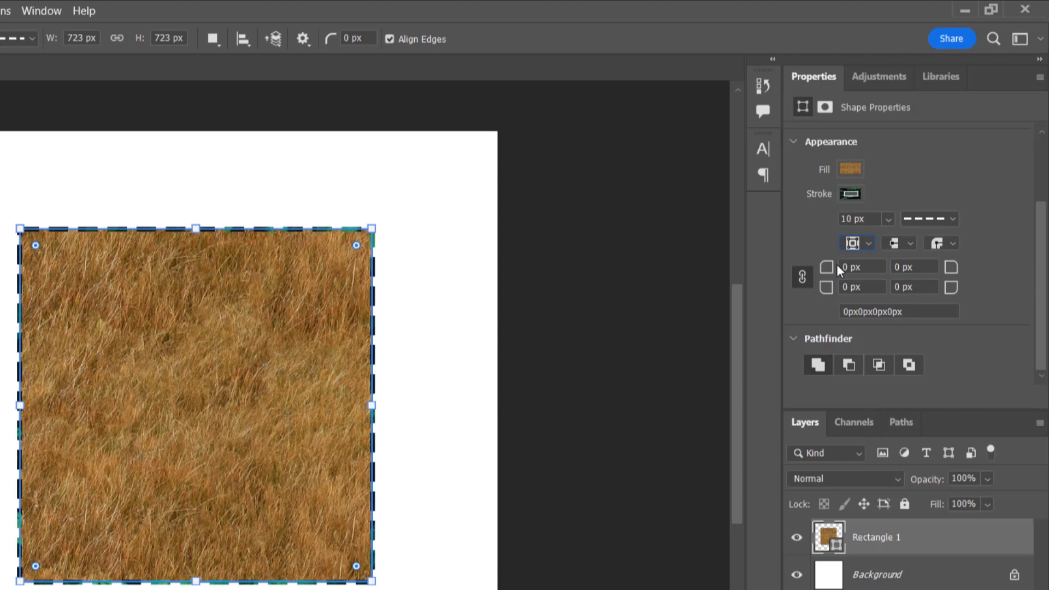
{"action": "left_click", "coordinate": [848, 193]}
{"action": "left_click", "coordinate": [803, 229]}
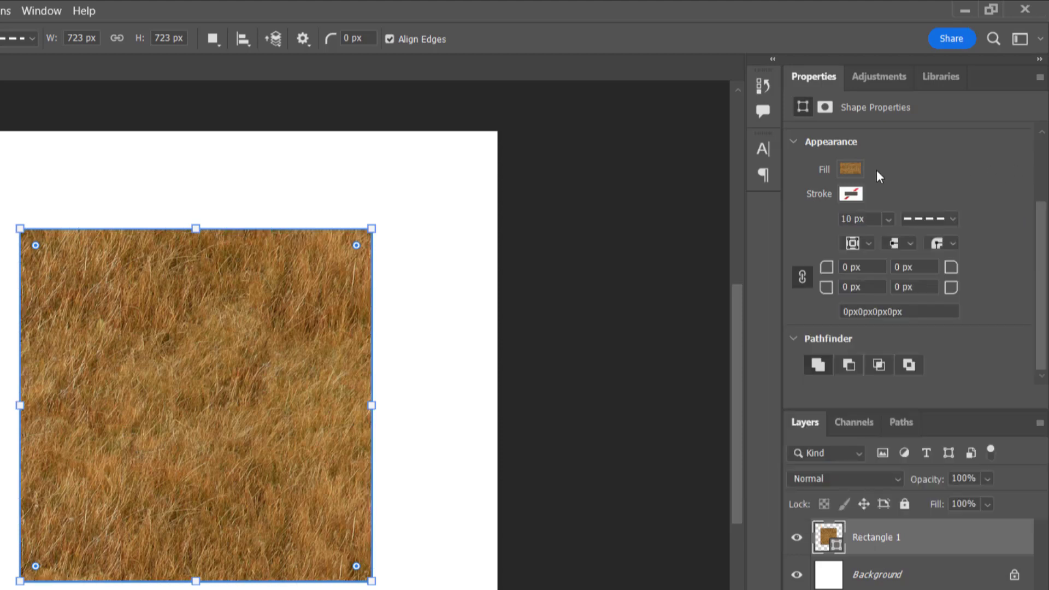
Replace the square's pattern fill with solid black
{"action": "left_click", "coordinate": [850, 169]}
{"action": "left_click", "coordinate": [836, 203]}
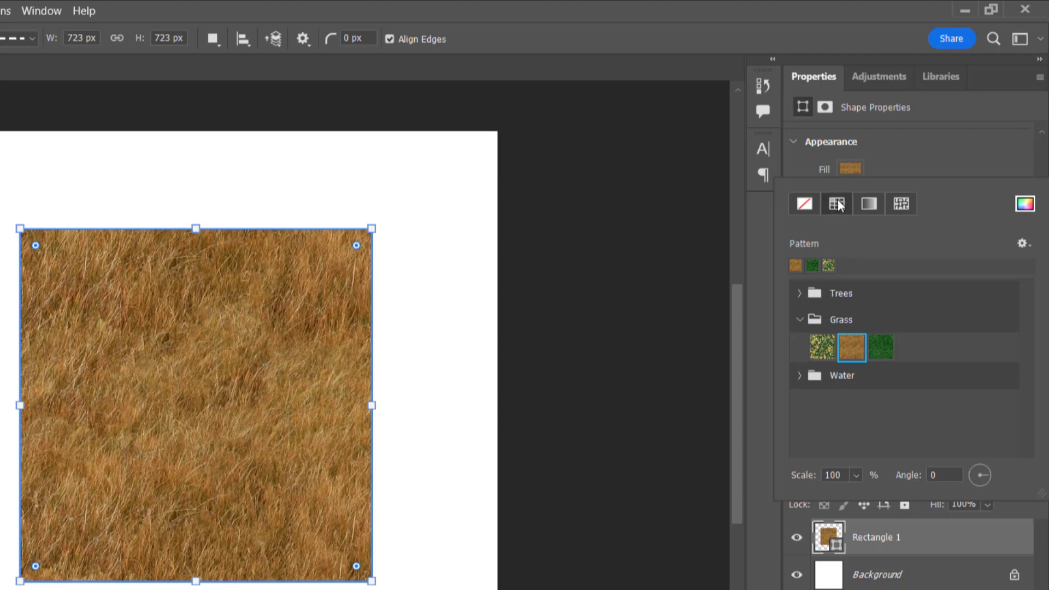
{"action": "left_click", "coordinate": [899, 159]}
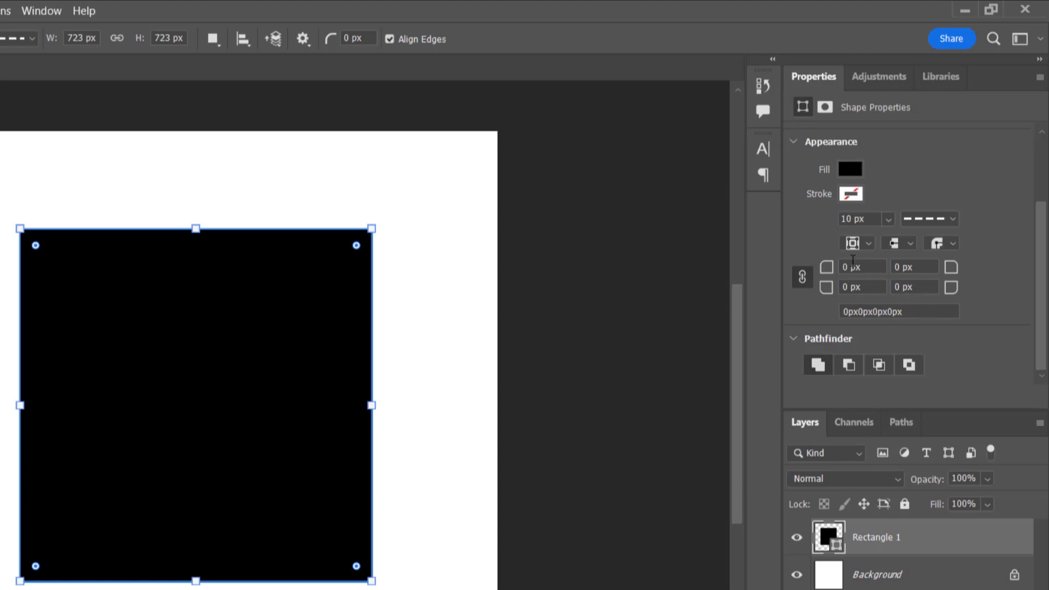
Round all four corners of the square with a linked radius of 50 px
{"action": "left_click", "coordinate": [840, 265]}
{"action": "type", "text": "50"}
{"action": "key", "text": "Return"}
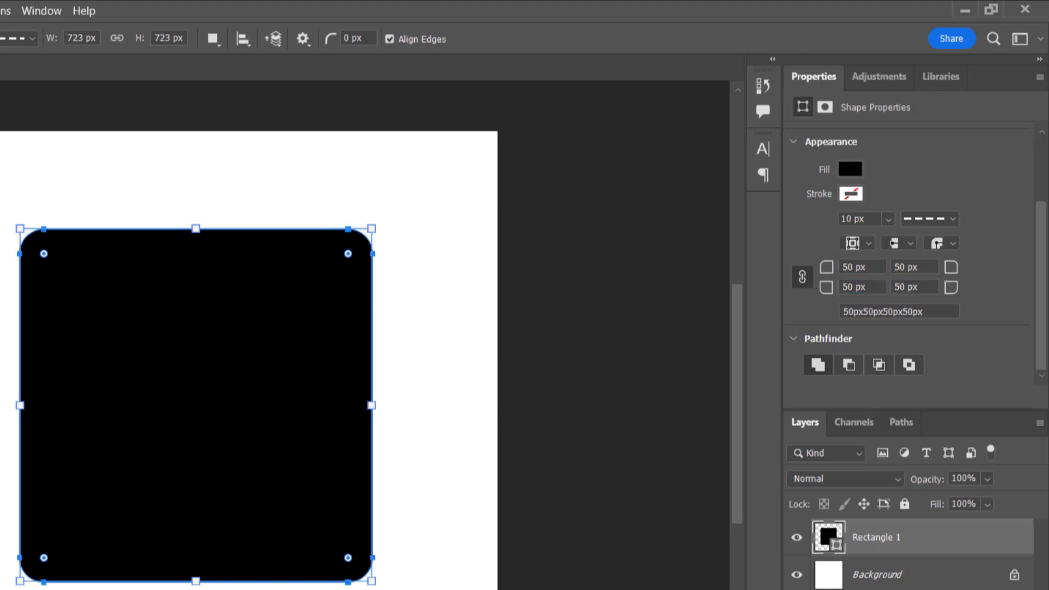
Unlink the square's corner radii and set the top-left corner's radius alone to 150 px
{"action": "left_click", "coordinate": [803, 277]}
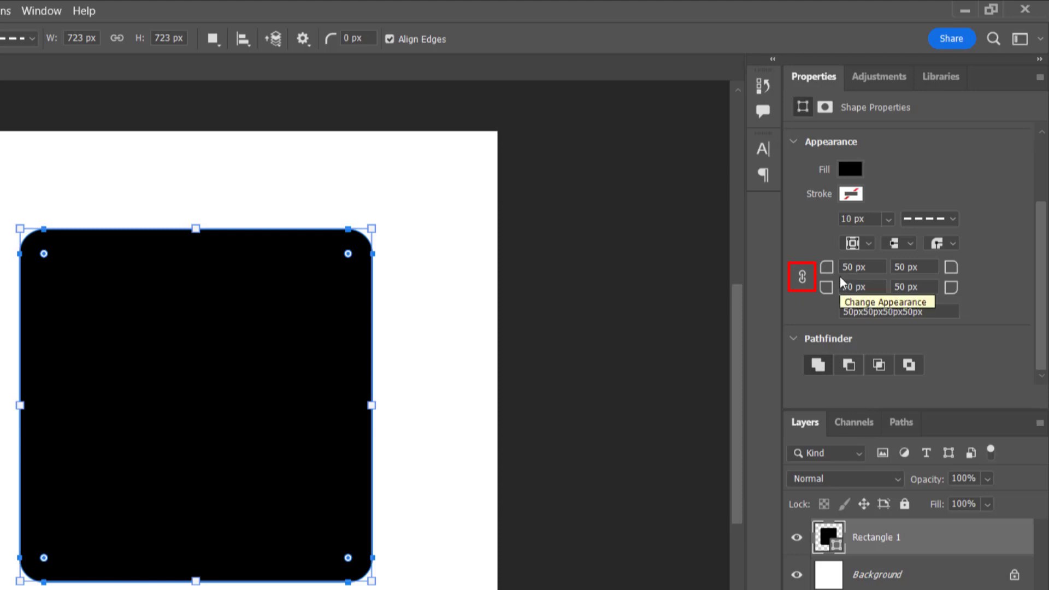
{"action": "left_click", "coordinate": [855, 270]}
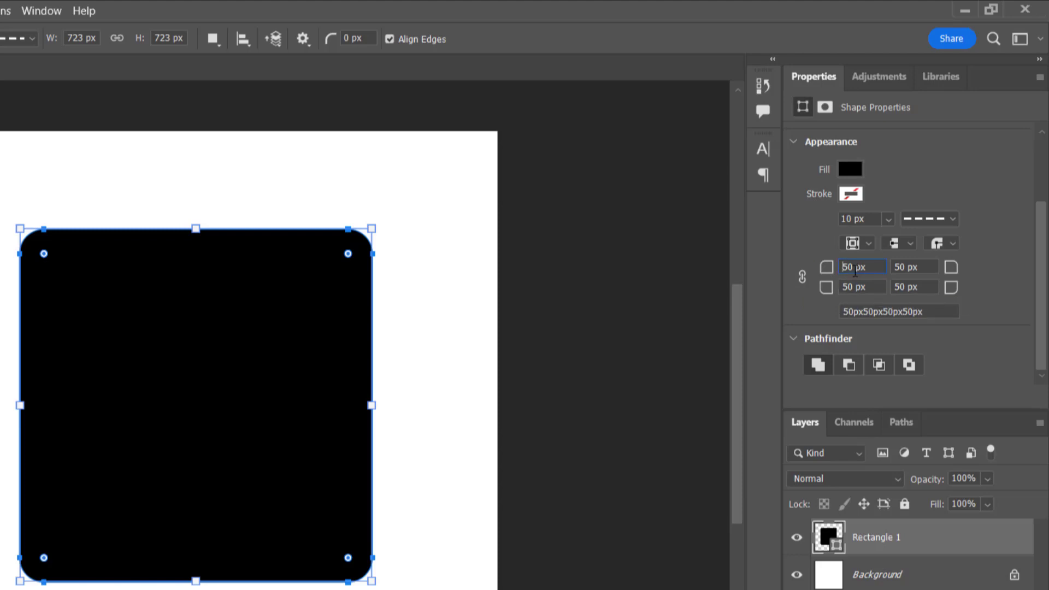
{"action": "type", "text": "1"}
{"action": "key", "text": "Return"}
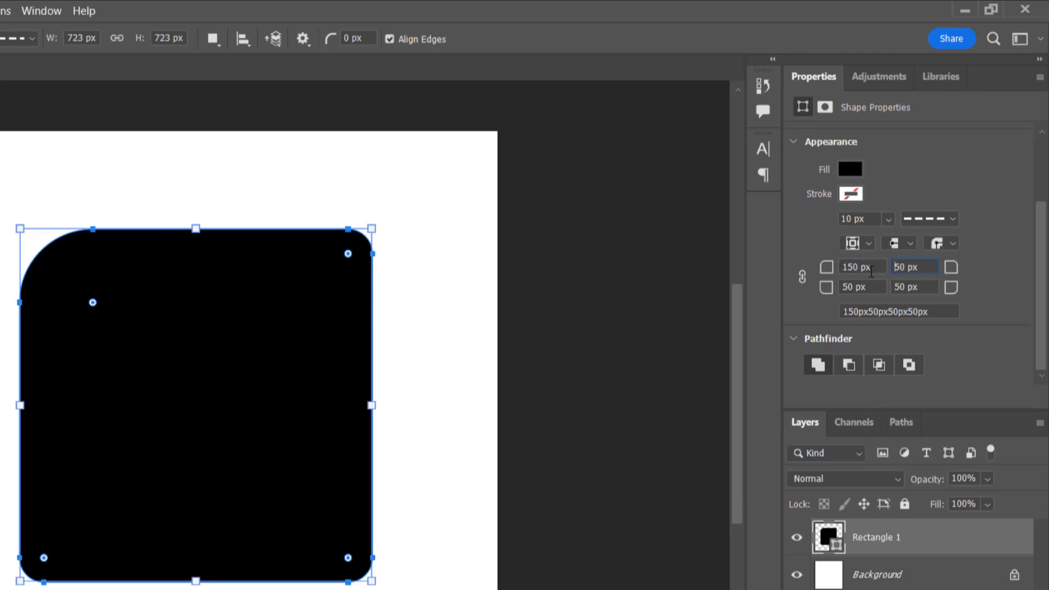
Increase the radius of the square's top-left corner to 300 px
{"action": "left_click", "coordinate": [839, 267]}
{"action": "type", "text": "300"}
{"action": "key", "text": "Return"}
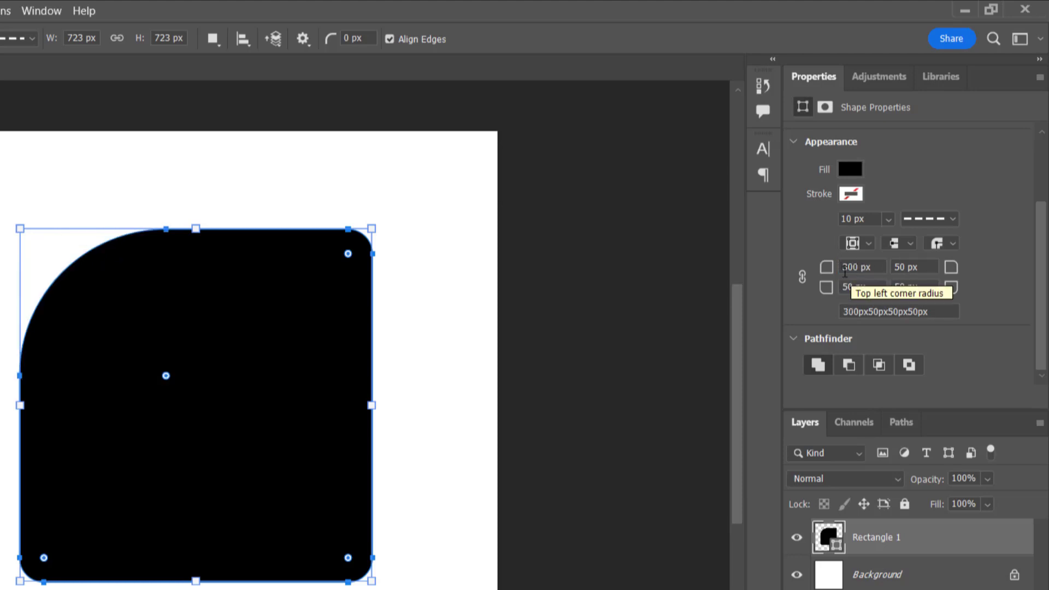
Set the radius of each of the square's four corners to 0 px
{"action": "left_click", "coordinate": [854, 267]}
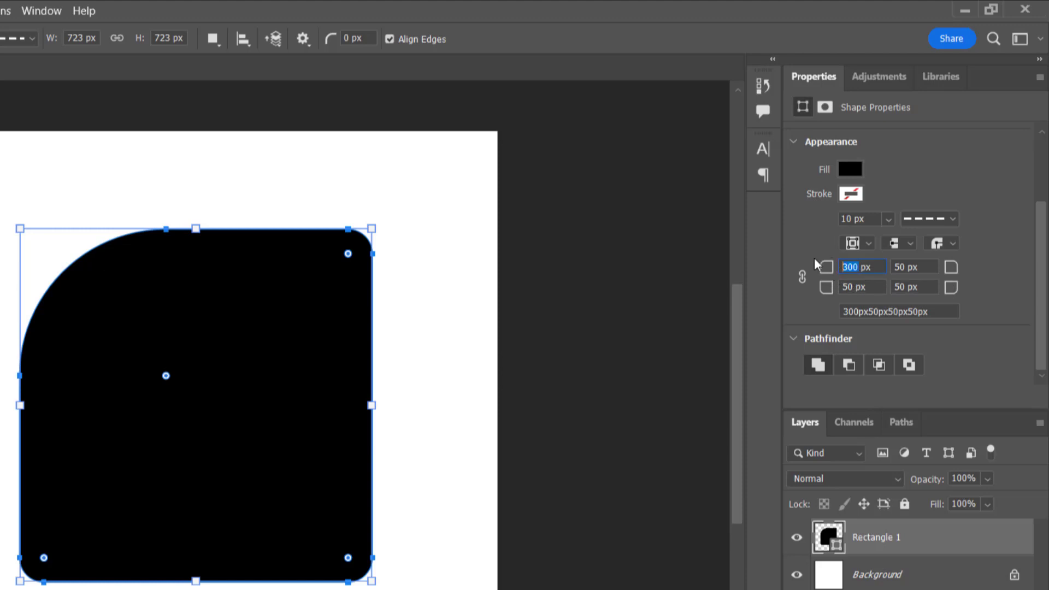
{"action": "type", "text": "0"}
{"action": "left_click", "coordinate": [905, 266]}
{"action": "type", "text": "0"}
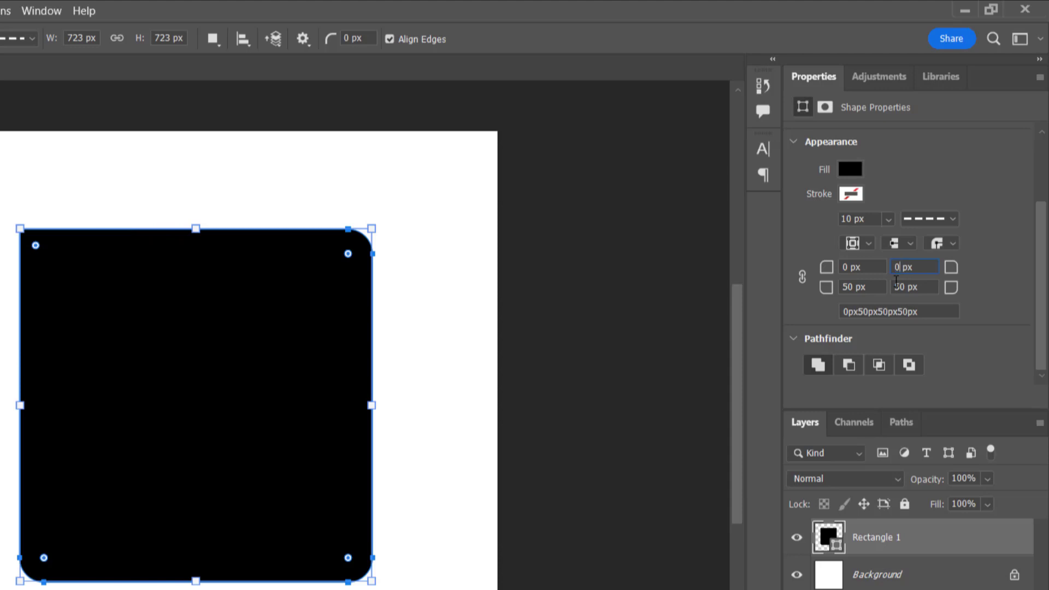
{"action": "key", "text": "Tab"}
{"action": "type", "text": "0"}
{"action": "left_click", "coordinate": [840, 285]}
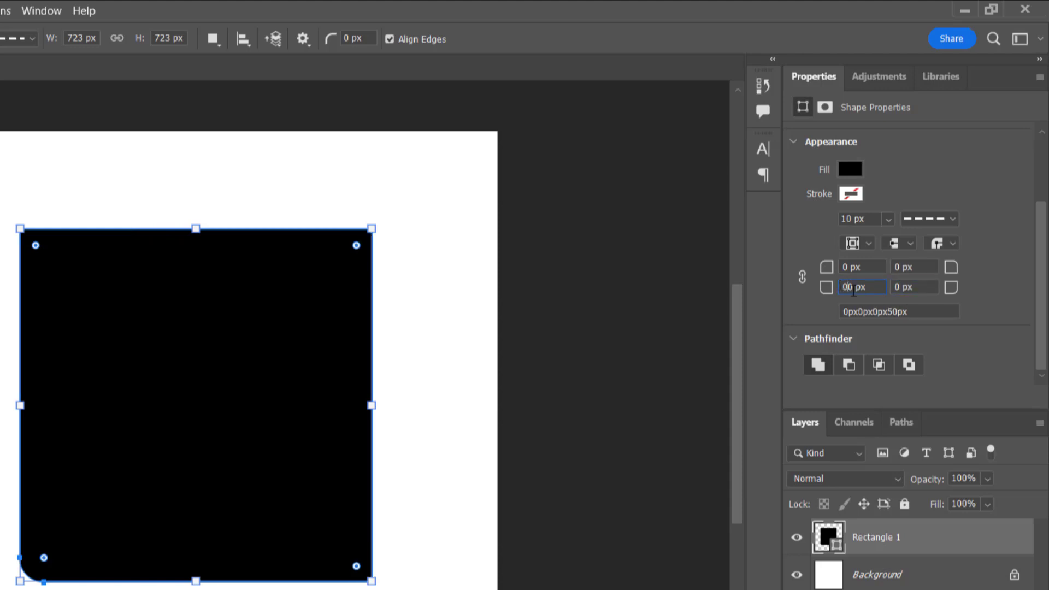
{"action": "key", "text": "Return"}
Round only the square's top-left and bottom-right corners to 50 px, and select the Background layer
{"action": "left_click", "coordinate": [850, 268]}
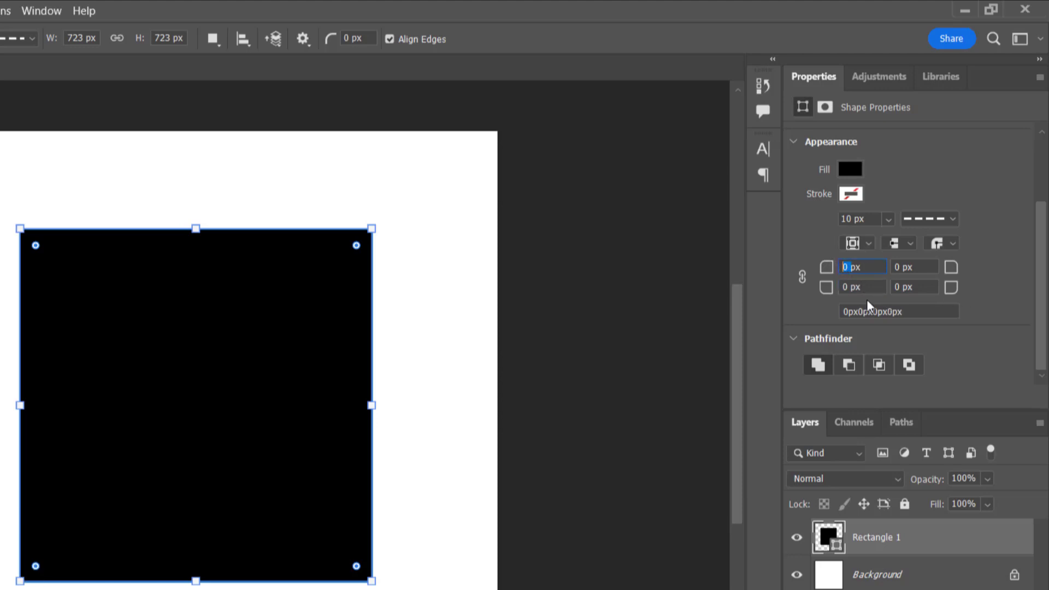
{"action": "type", "text": "50"}
{"action": "key", "text": "Return"}
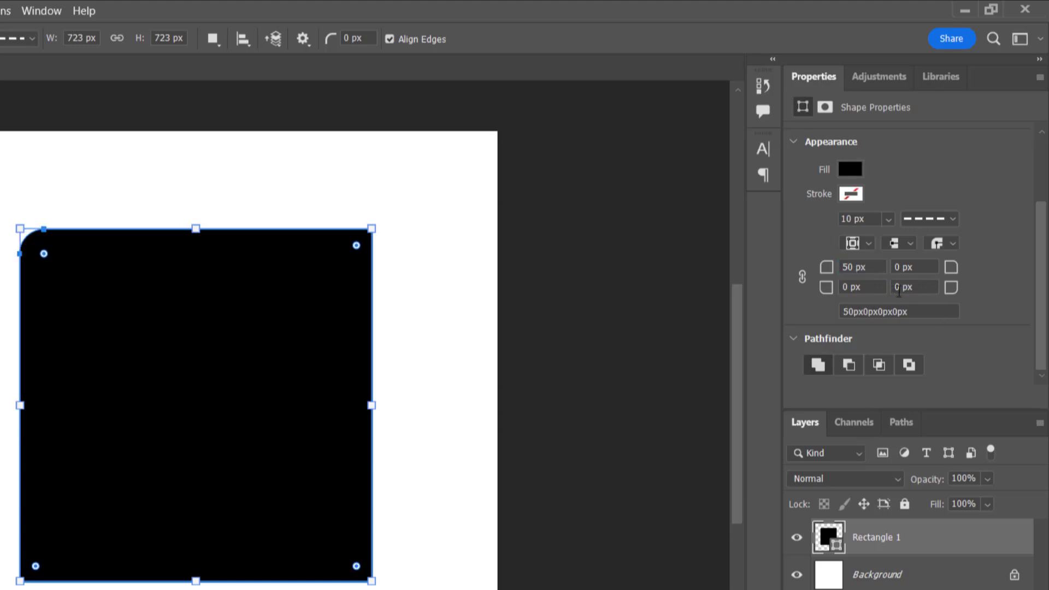
{"action": "left_click", "coordinate": [899, 288]}
{"action": "type", "text": "50"}
{"action": "key", "text": "Return"}
{"action": "scroll", "coordinate": [1014, 286], "scroll_direction": "up", "scroll_amount": 1}
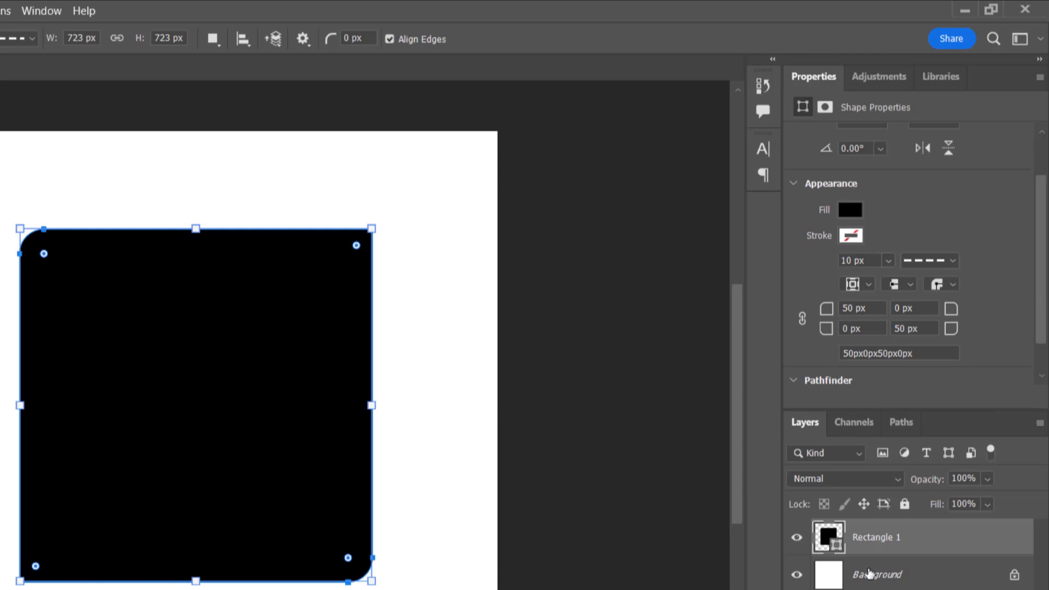
{"action": "left_click", "coordinate": [870, 572]}
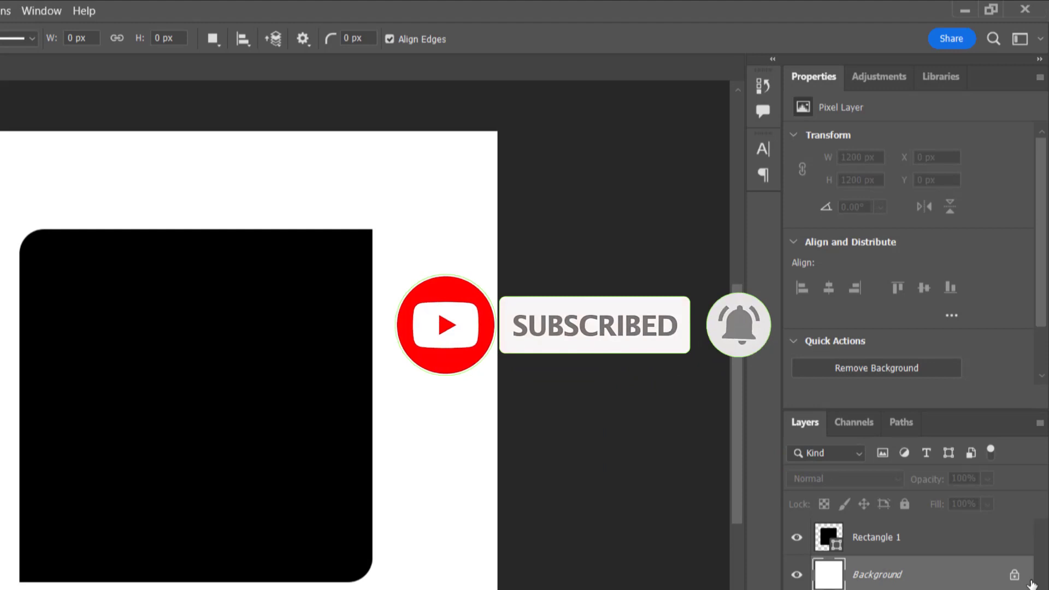
Preview purple 562d8f as the square's solid fill color and apply blue 0000ff instead
{"action": "scroll", "coordinate": [928, 213], "scroll_direction": "down", "scroll_amount": 3}
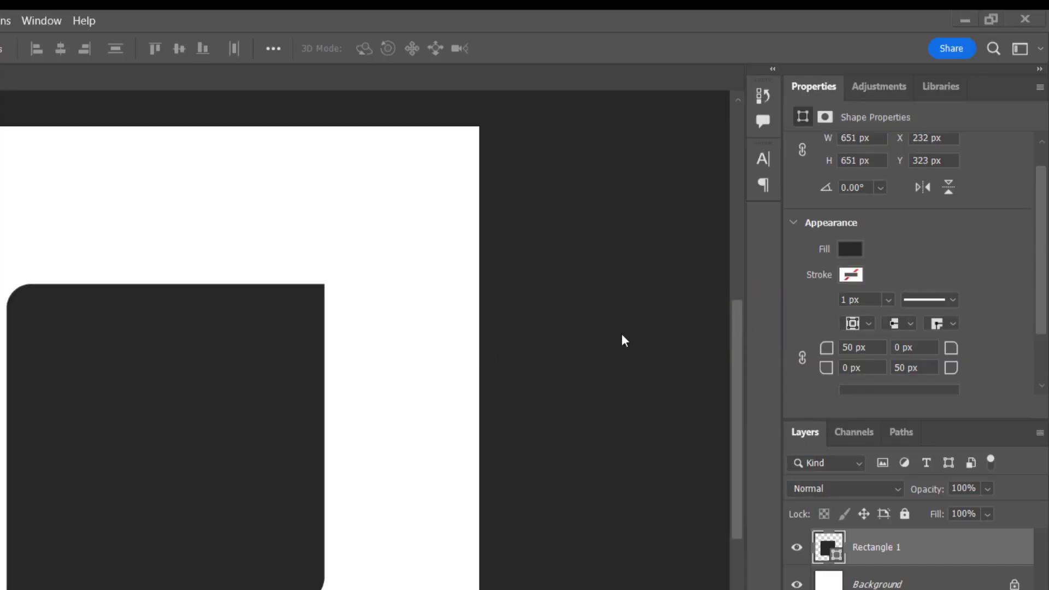
{"action": "left_click", "coordinate": [853, 252]}
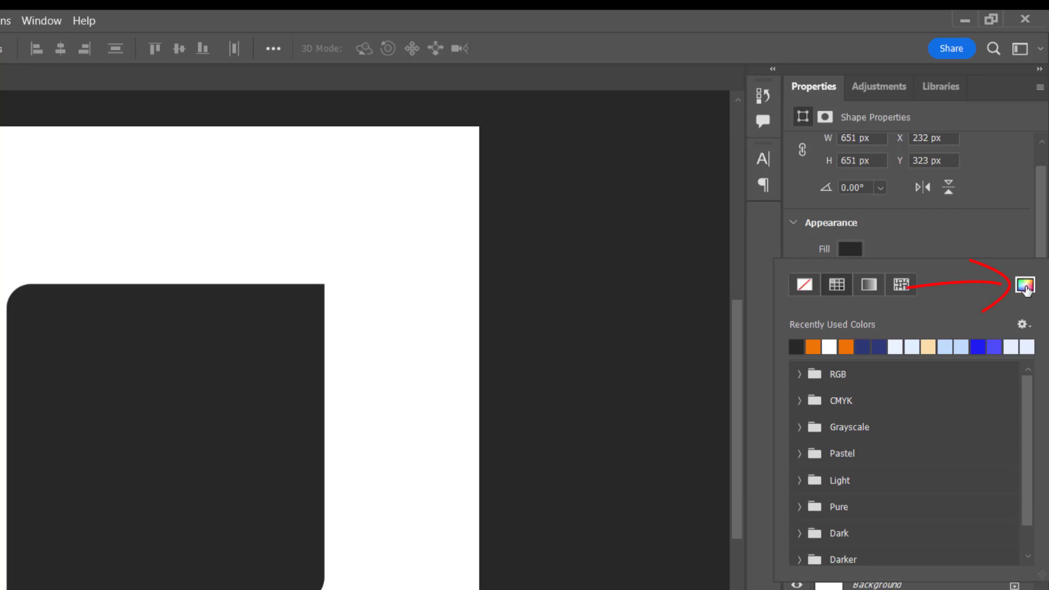
{"action": "left_click", "coordinate": [1025, 285]}
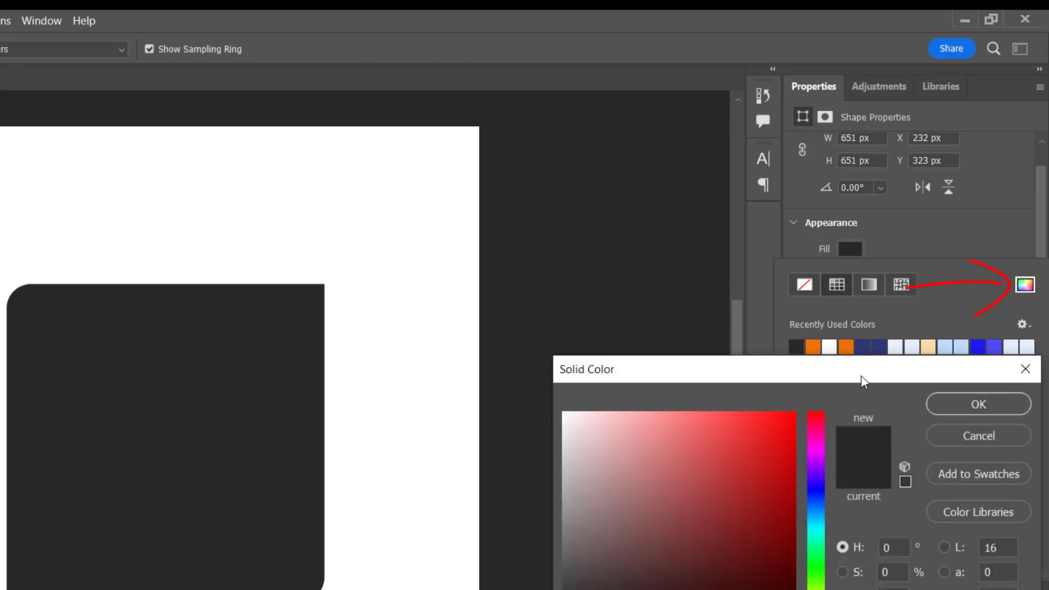
{"action": "left_click_drag", "start_coordinate": [861, 376], "coordinate": [739, 340]}
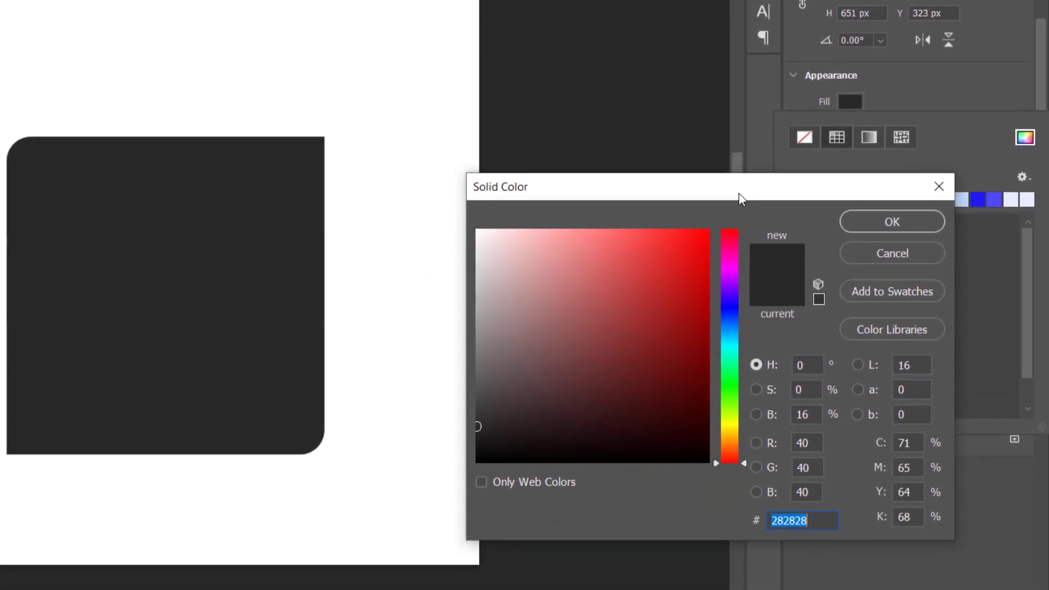
{"action": "left_click_drag", "start_coordinate": [738, 192], "coordinate": [756, 199]}
{"action": "type", "text": "562d8f"}
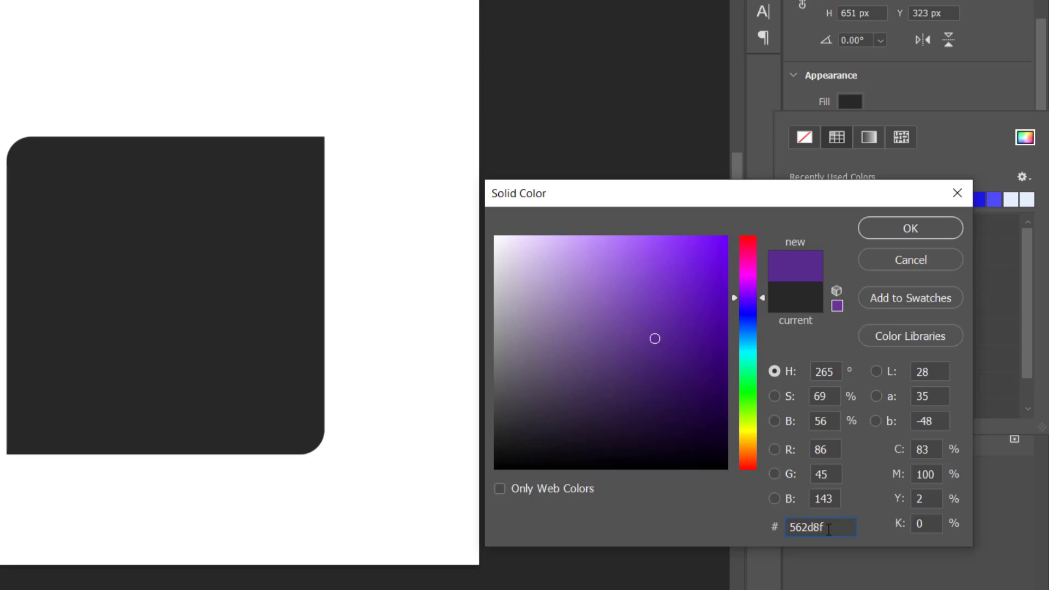
{"action": "key", "text": "ctrl+a"}
{"action": "type", "text": "00"}
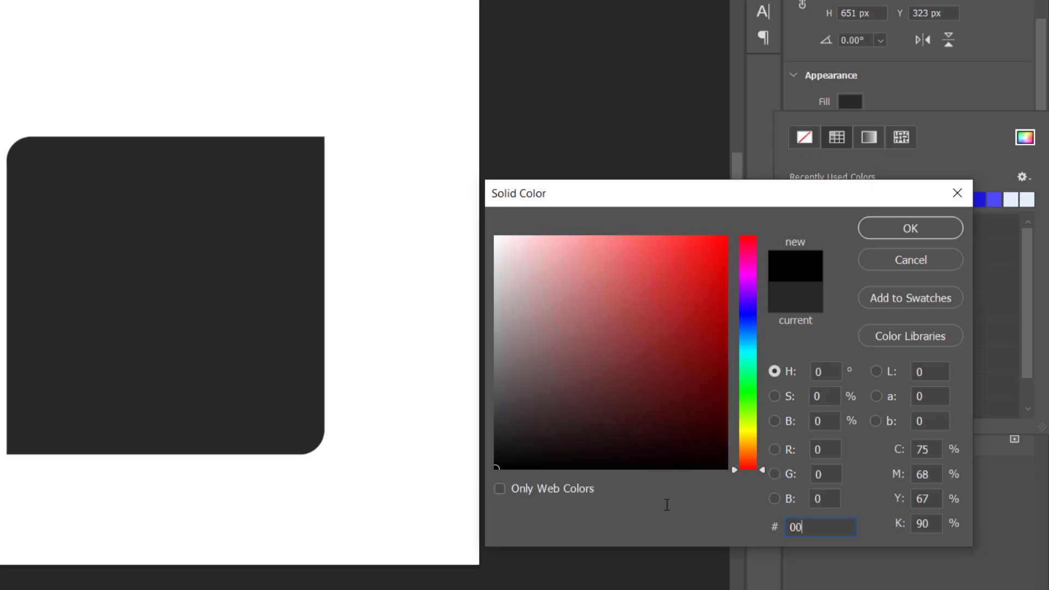
{"action": "type", "text": "00ff"}
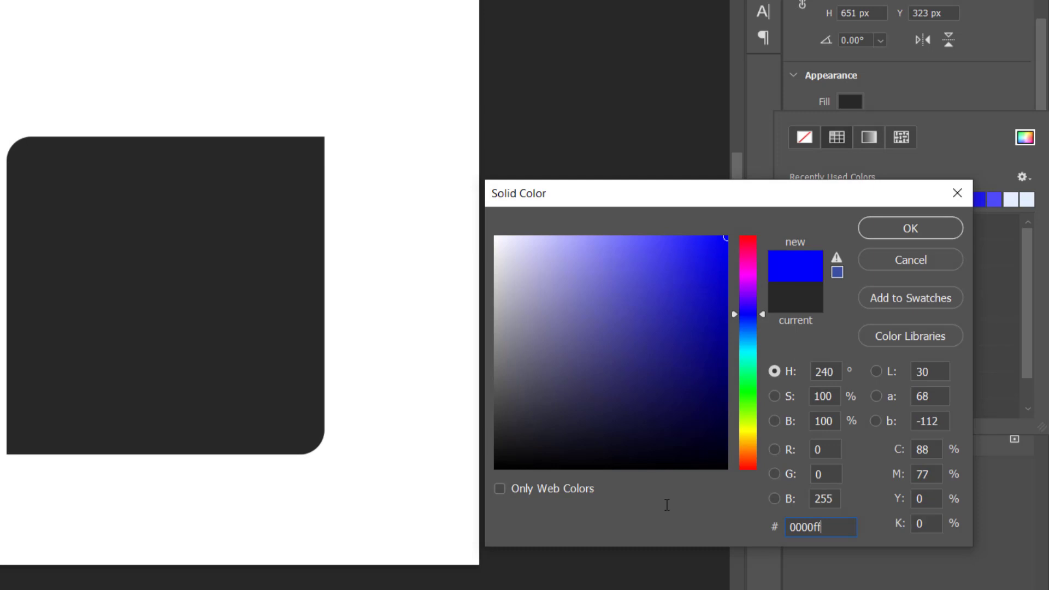
{"action": "left_click", "coordinate": [902, 232]}
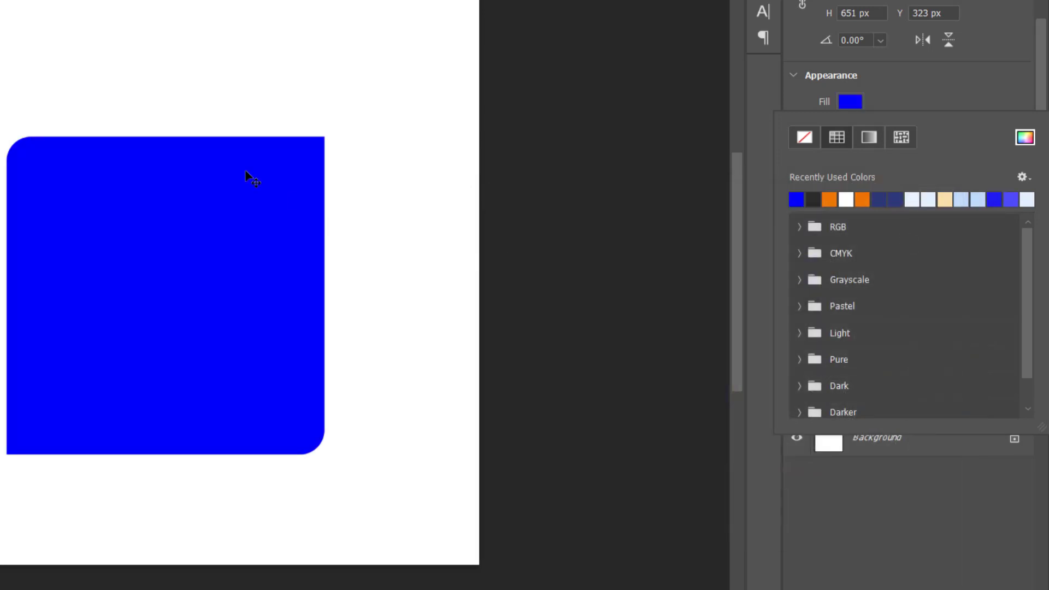
Switch the square's fill to a linear gradient and recolor its black stop to red ac1c1c
{"action": "left_click", "coordinate": [877, 140]}
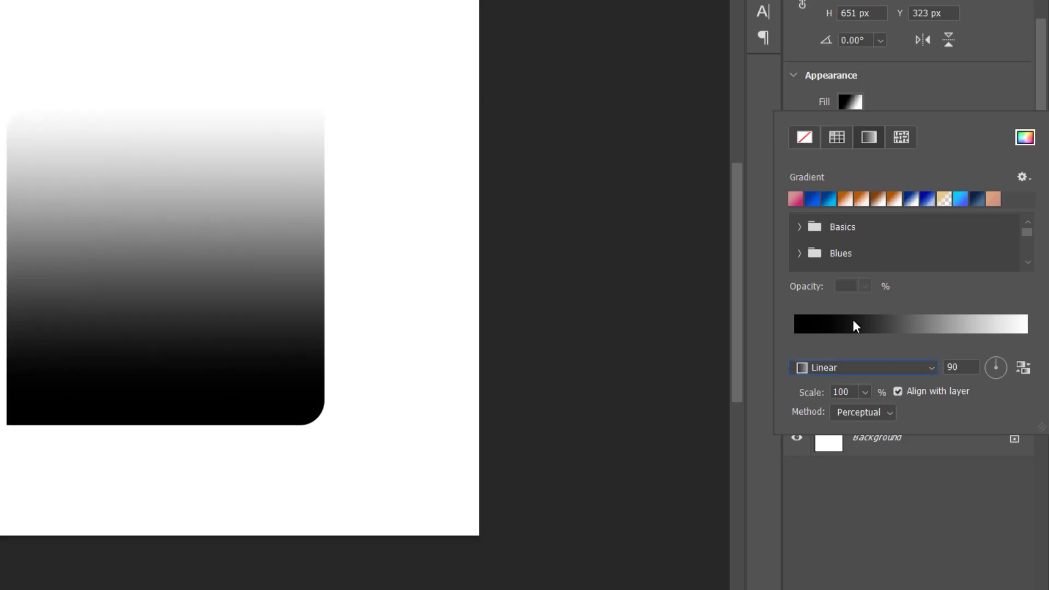
{"action": "left_click", "coordinate": [853, 323]}
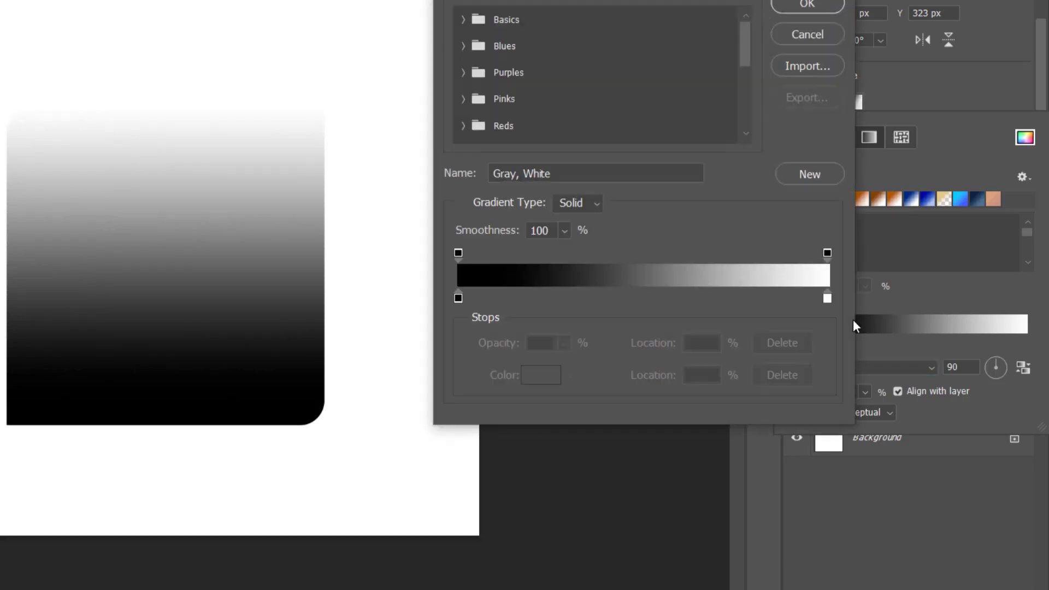
{"action": "left_click", "coordinate": [456, 299]}
{"action": "left_click", "coordinate": [539, 386]}
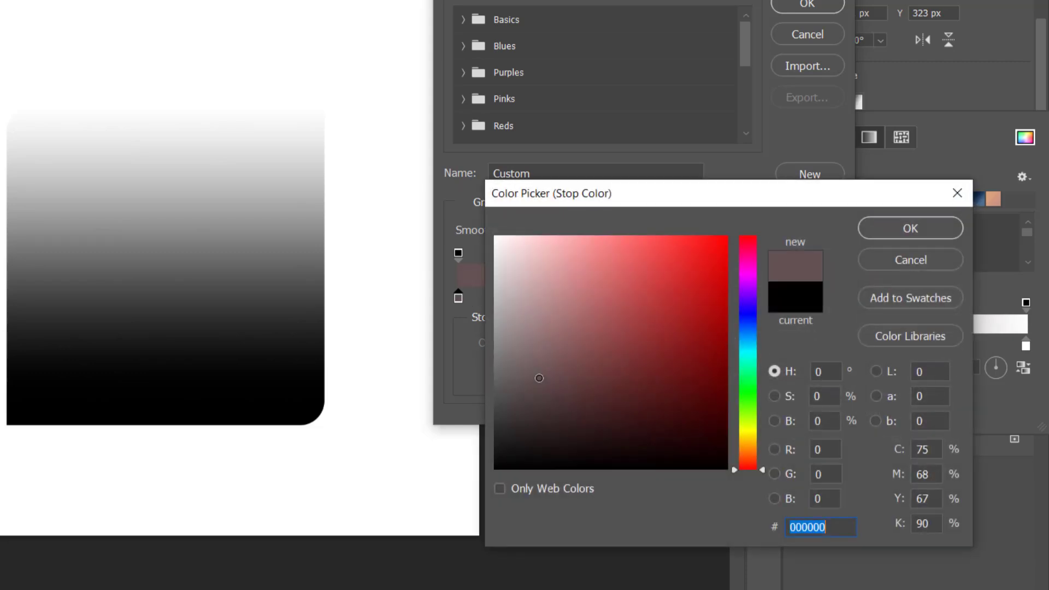
{"action": "left_click", "coordinate": [539, 378]}
{"action": "type", "text": "ac1c1c"}
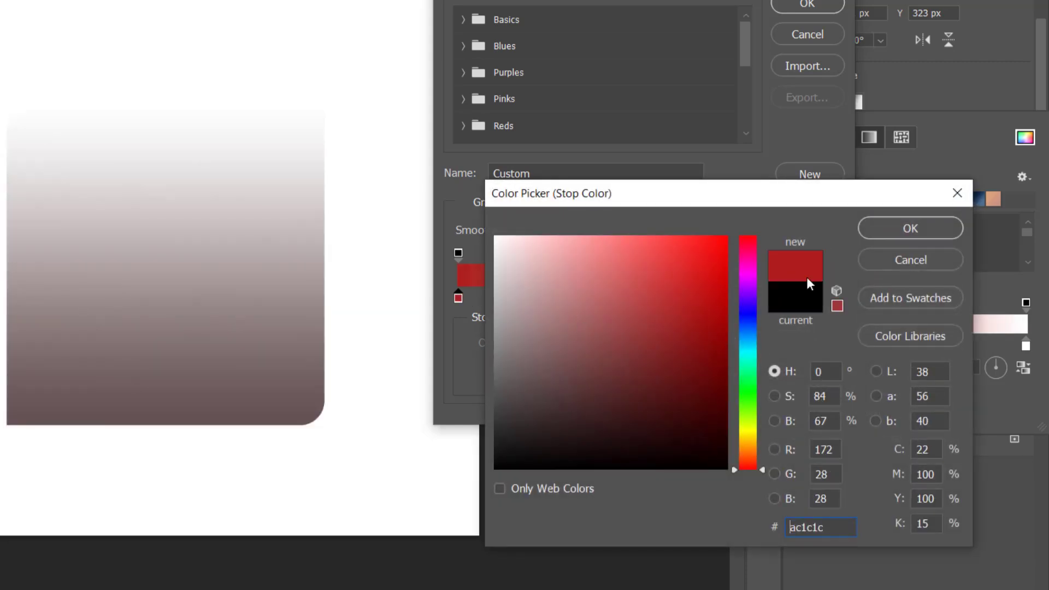
{"action": "left_click", "coordinate": [892, 227]}
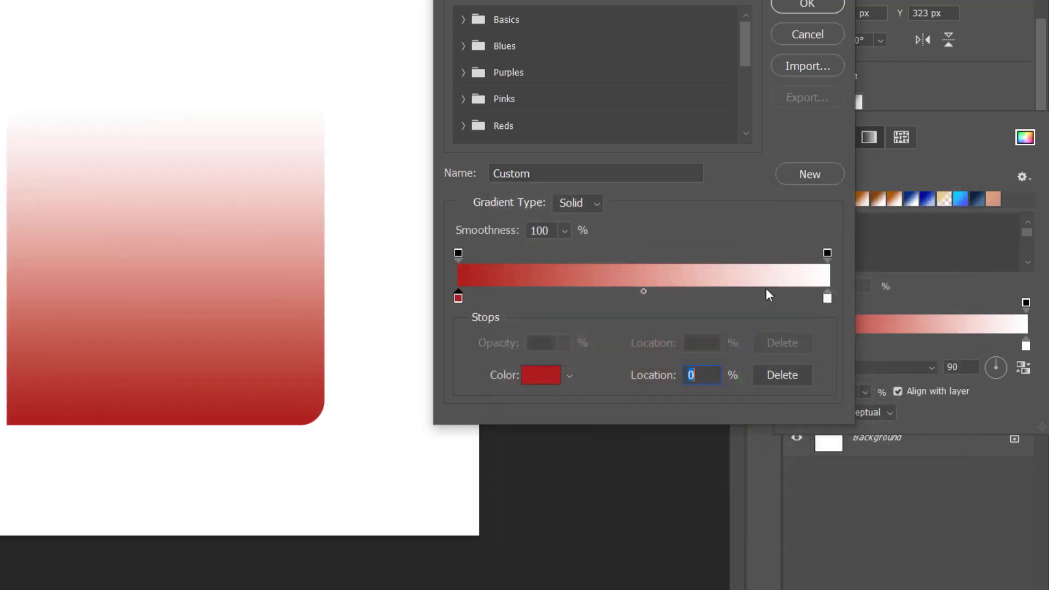
Recolor the gradient's white end stop to black 000000
{"action": "left_click", "coordinate": [827, 299]}
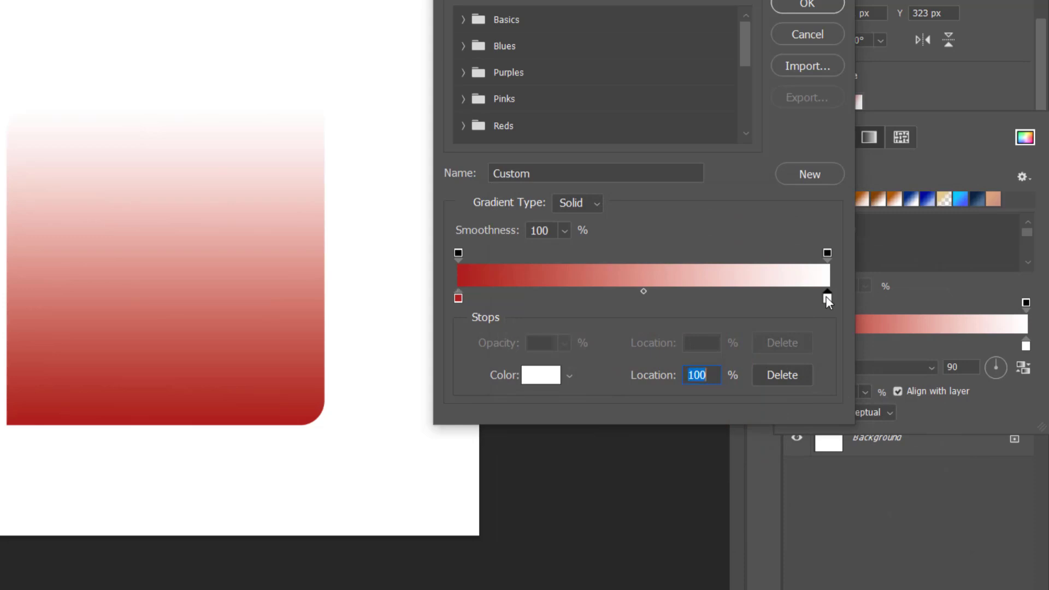
{"action": "left_click", "coordinate": [540, 374]}
{"action": "mouse_move", "coordinate": [630, 343]}
{"action": "left_mouse_down"}
{"action": "mouse_move", "coordinate": [696, 377]}
{"action": "mouse_move", "coordinate": [683, 415]}
{"action": "mouse_move", "coordinate": [594, 531]}
{"action": "left_mouse_up"}
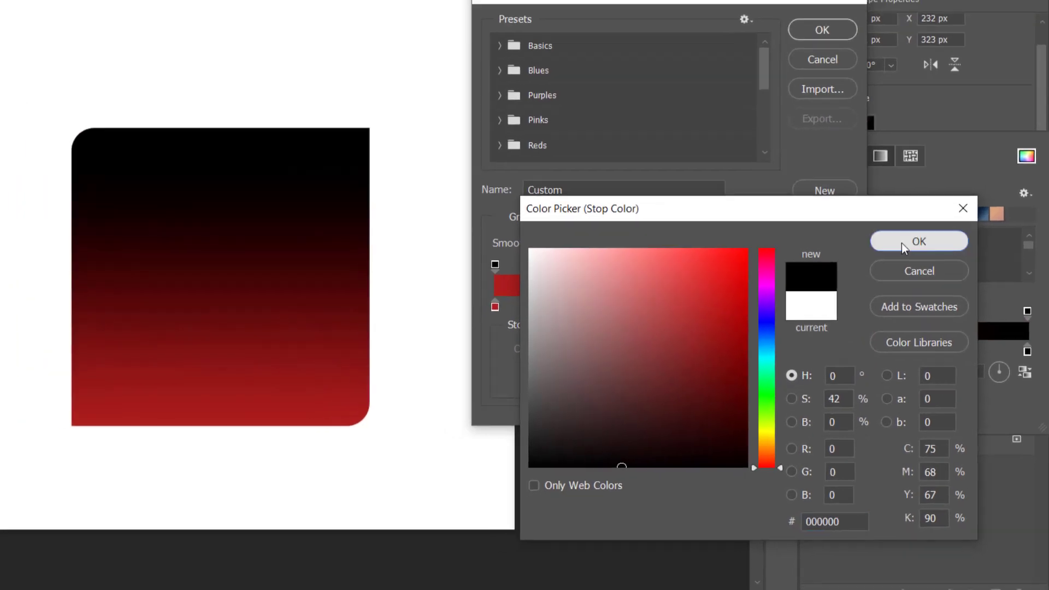
{"action": "left_click", "coordinate": [896, 229]}
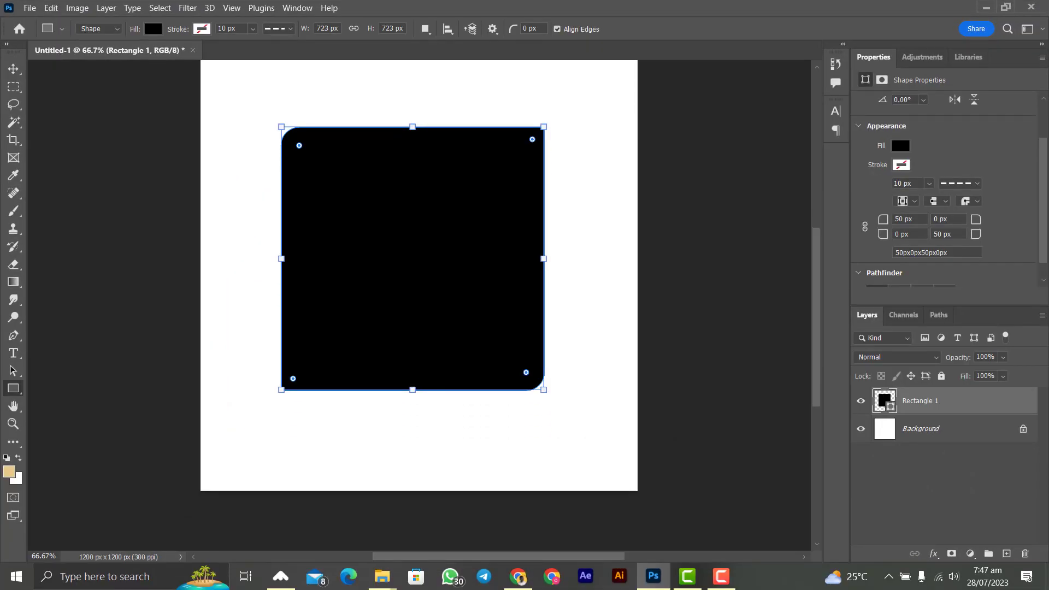
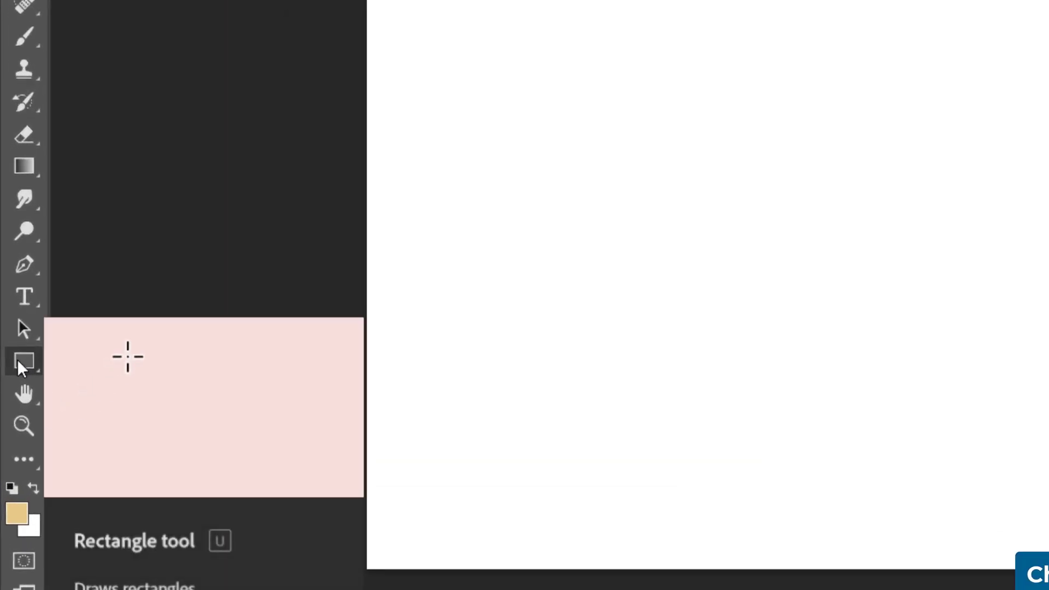
Draw an oval about 836 by 622 px with the Ellipse Tool, and delete it
{"action": "right_click", "coordinate": [18, 361]}
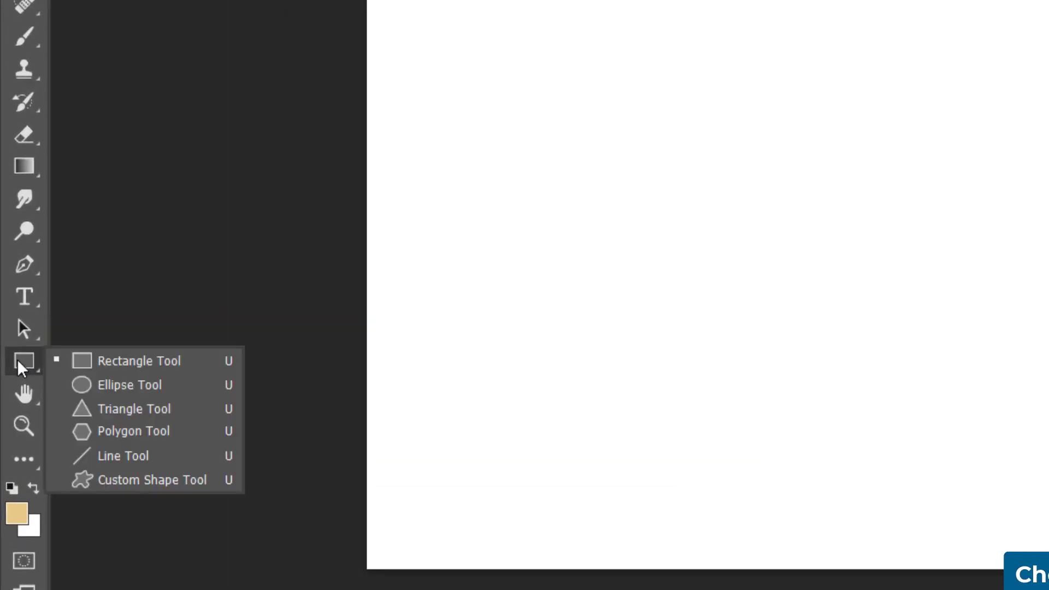
{"action": "left_click", "coordinate": [143, 384]}
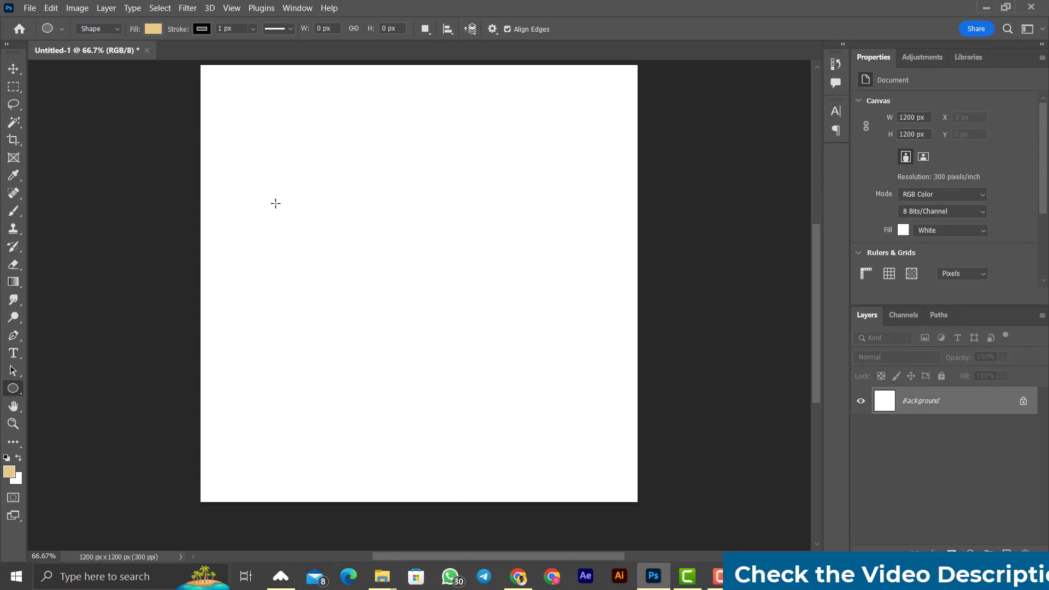
{"action": "left_click_drag", "start_coordinate": [264, 196], "coordinate": [569, 423]}
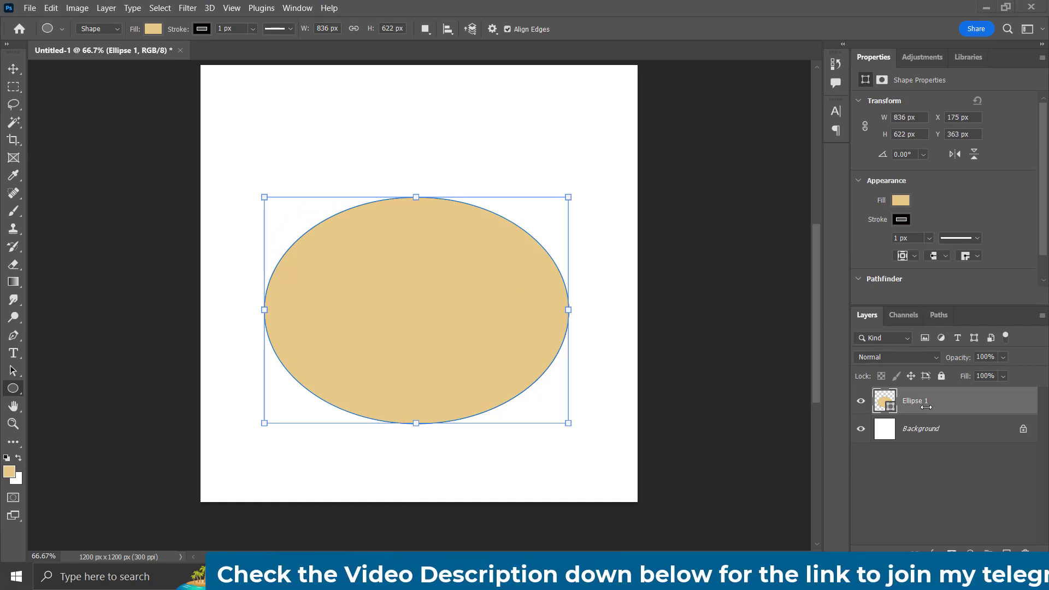
{"action": "key", "text": "Delete"}
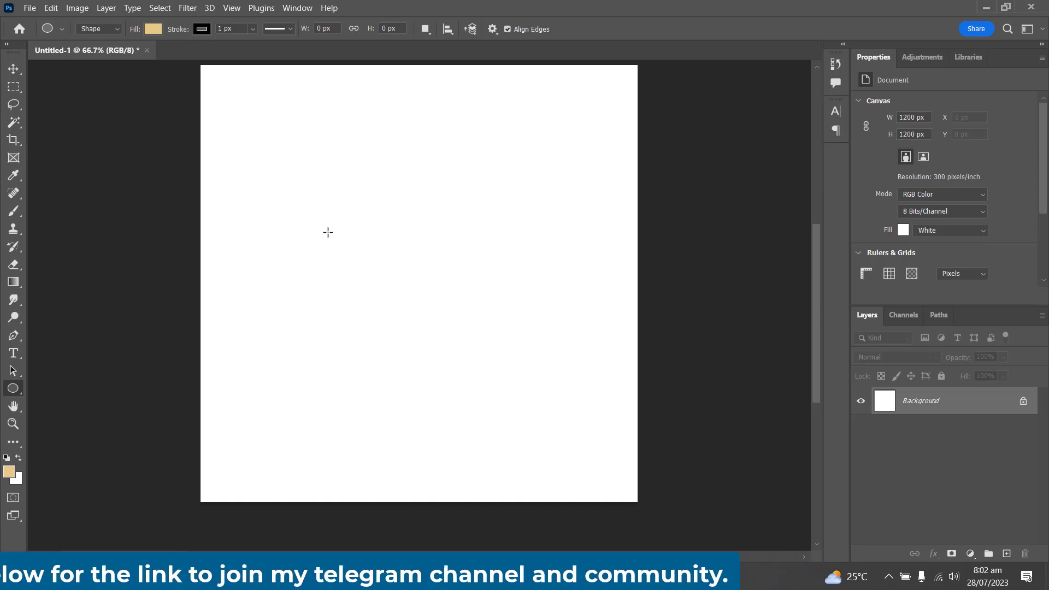
Draw a perfect circle about 771 px in diameter and look over its fill options
{"action": "left_click_drag", "start_coordinate": [316, 188], "coordinate": [596, 469]}
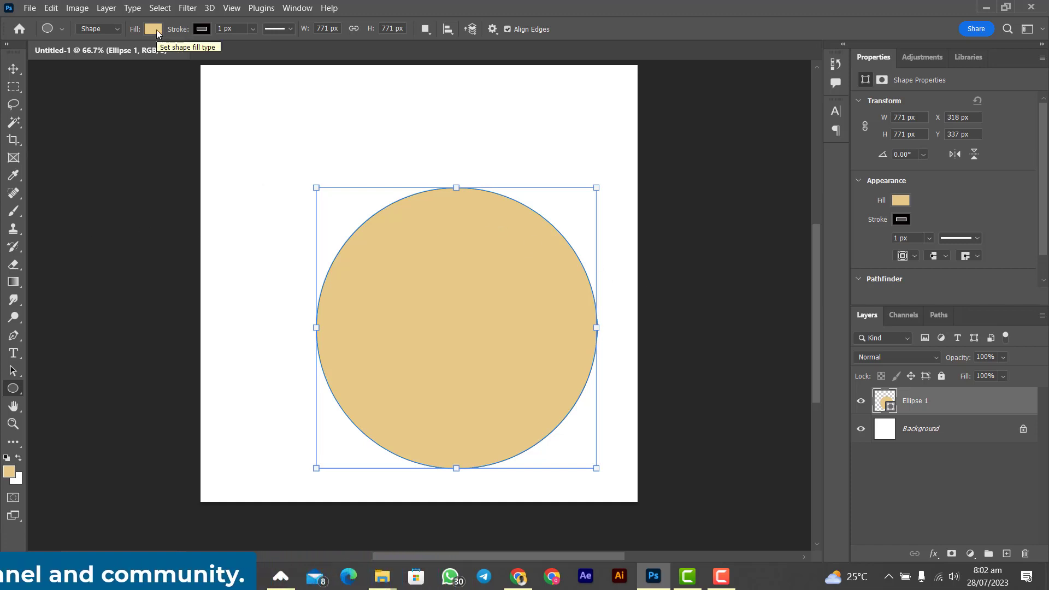
{"action": "left_click", "coordinate": [902, 200]}
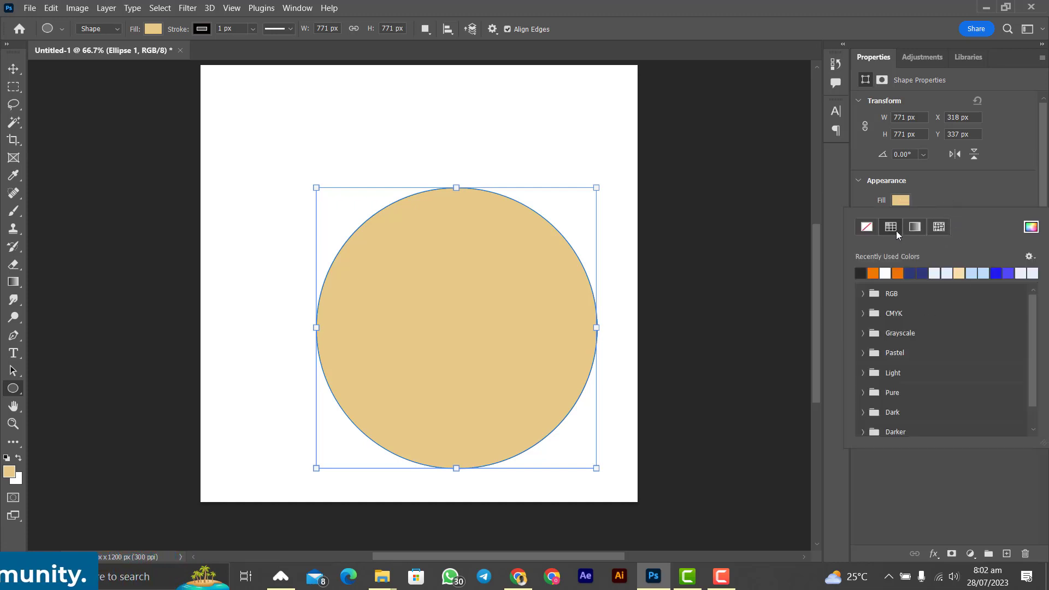
{"action": "left_click", "coordinate": [943, 199]}
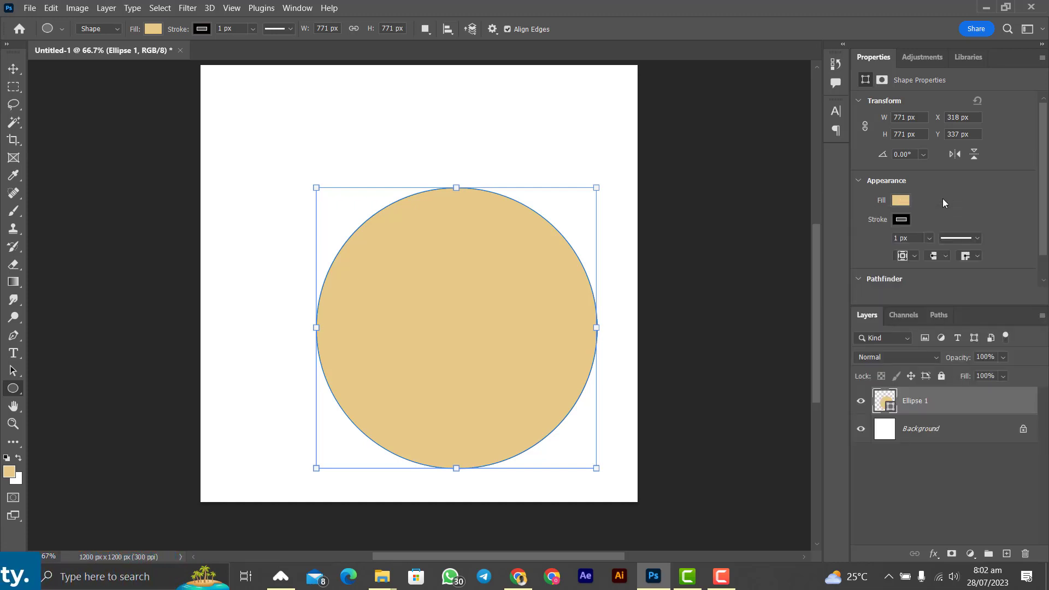
Set the circle's stroke width to 50 px and look over its stroke line style options
{"action": "scroll", "coordinate": [930, 208], "scroll_direction": "down", "scroll_amount": 1}
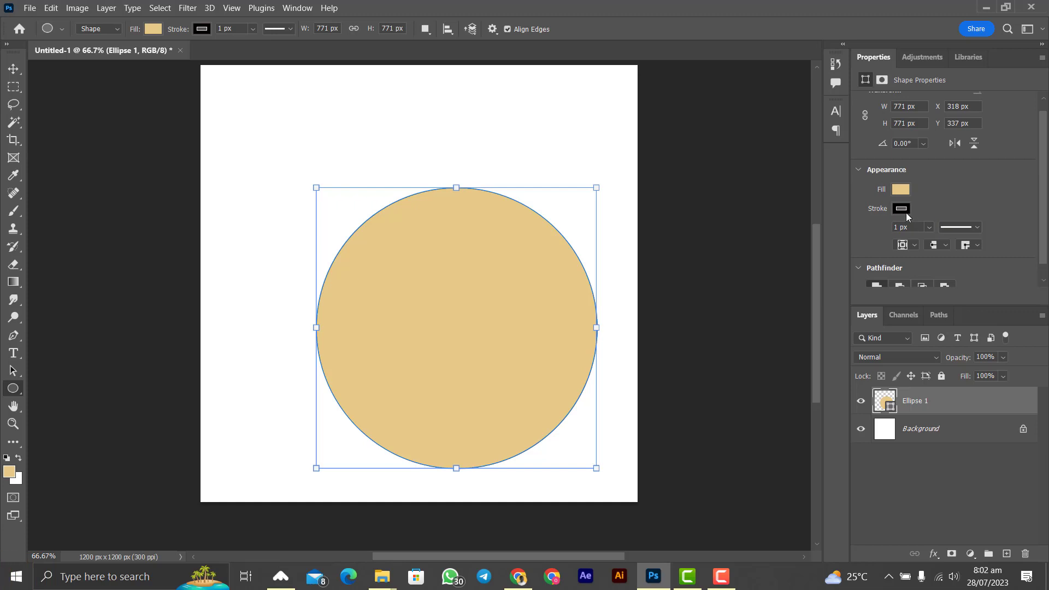
{"action": "left_click", "coordinate": [905, 211]}
{"action": "left_click", "coordinate": [923, 202]}
{"action": "double_click", "coordinate": [895, 228]}
{"action": "type", "text": "50"}
{"action": "key", "text": "Return"}
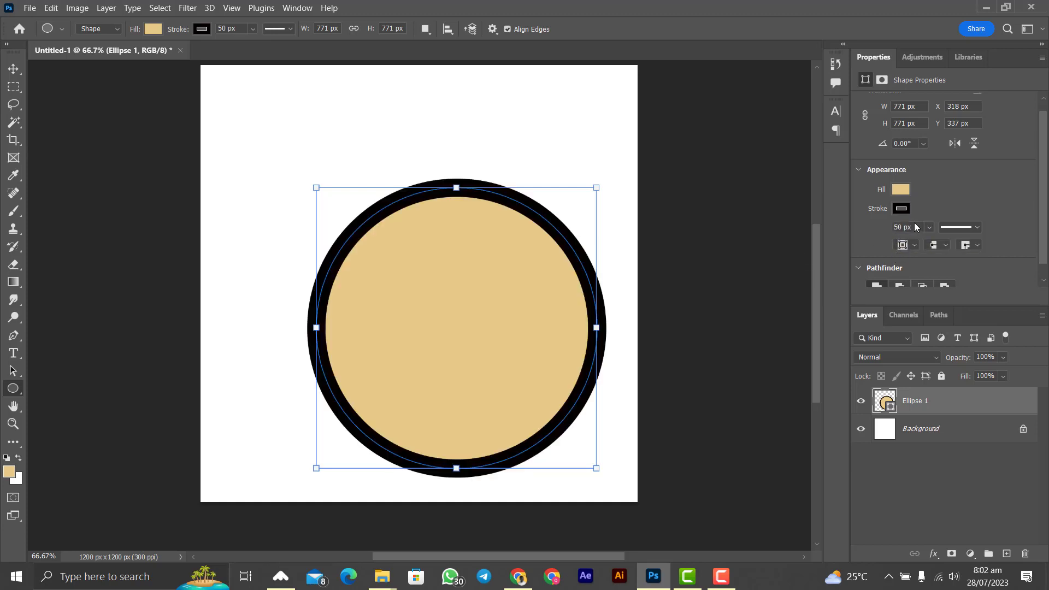
{"action": "left_click", "coordinate": [977, 229]}
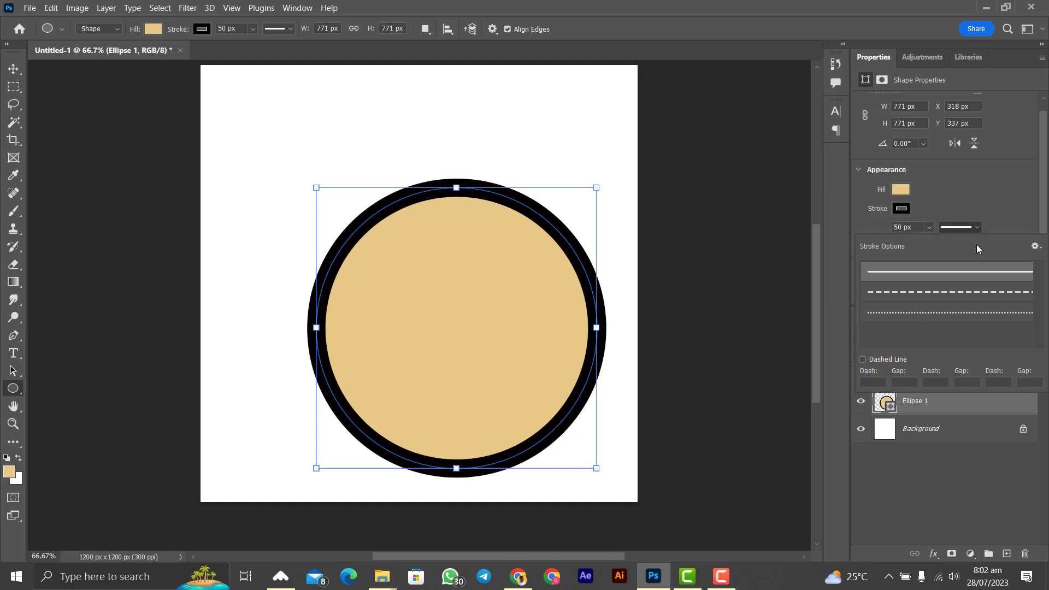
{"action": "left_click", "coordinate": [994, 221]}
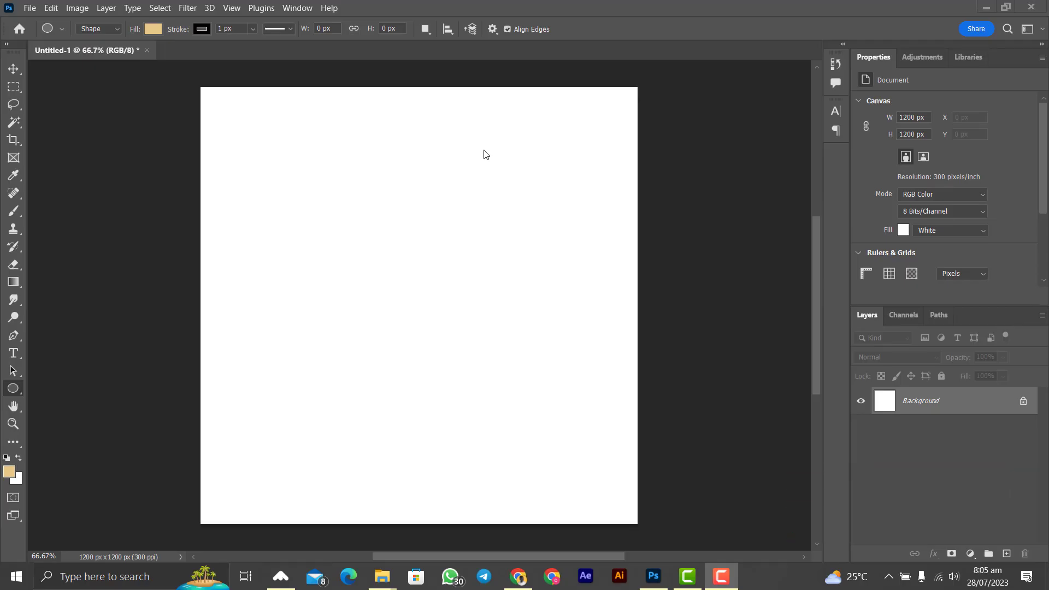
Draw a narrow triangle about 340 by 910 px with the Triangle Tool, and undo it
{"action": "right_click", "coordinate": [18, 389]}
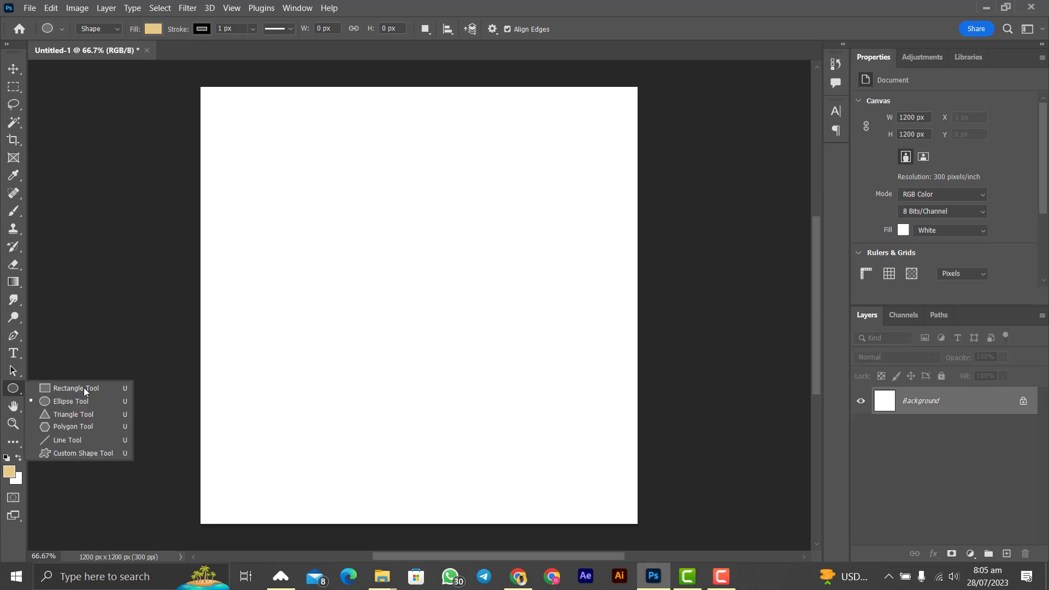
{"action": "left_click", "coordinate": [93, 417]}
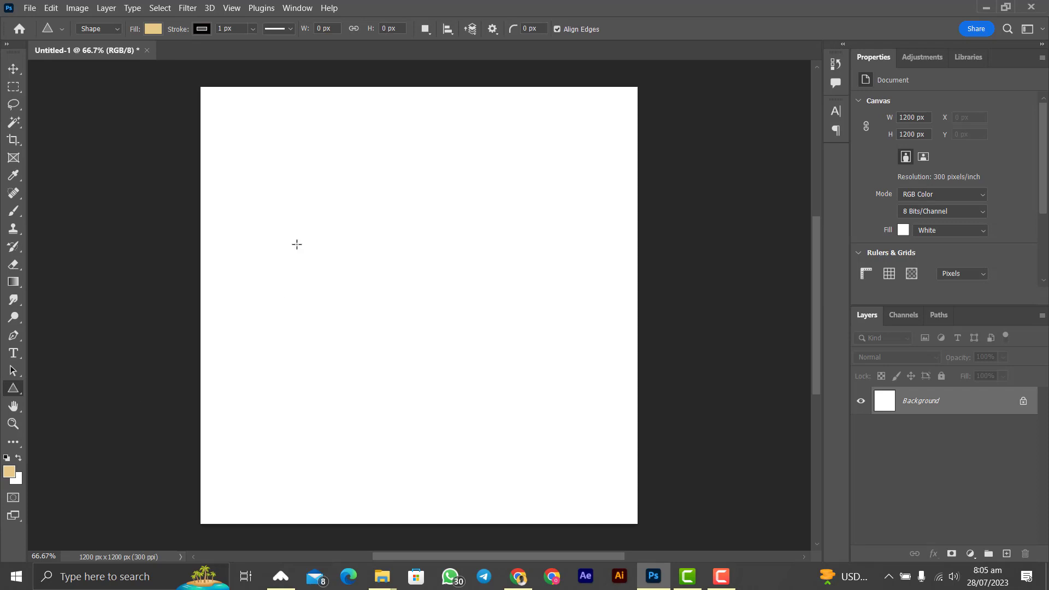
{"action": "left_click_drag", "start_coordinate": [317, 149], "coordinate": [439, 481]}
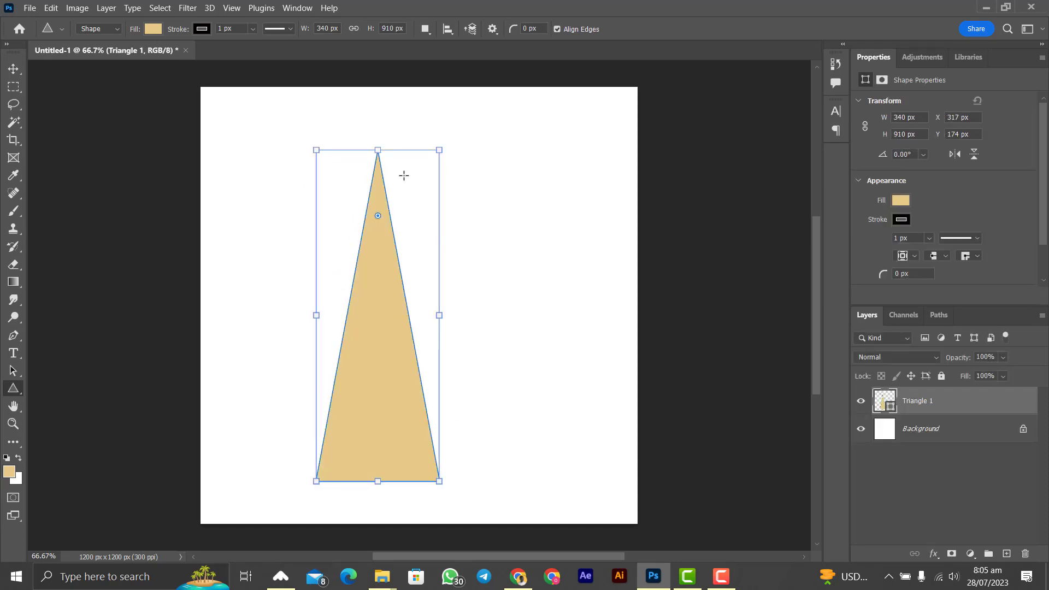
{"action": "key", "text": "ctrl+z"}
{"action": "key", "text": "ctrl+z"}
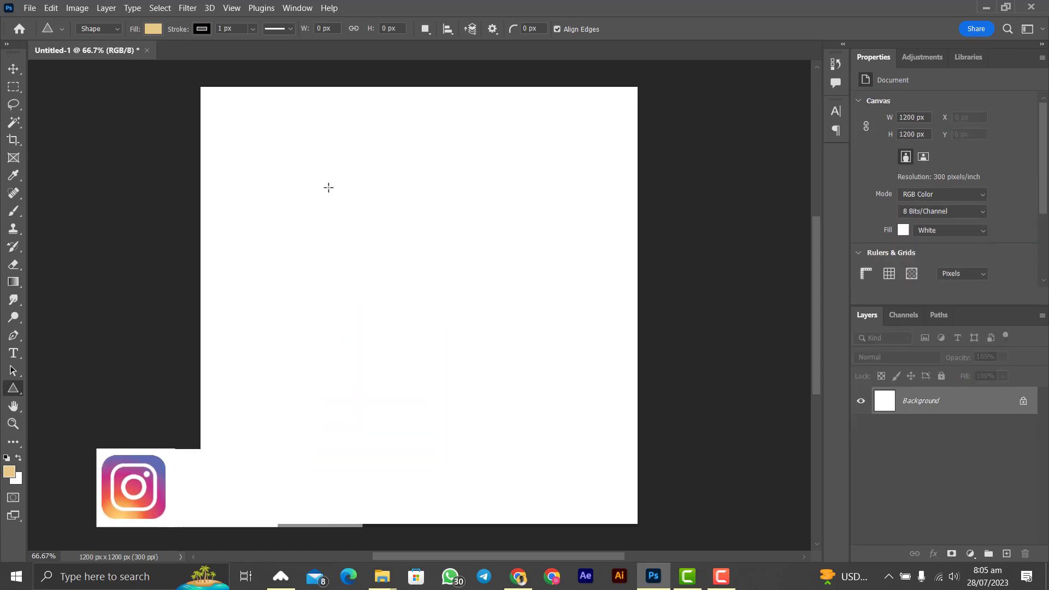
Draw an equilateral triangle about 681 by 590 px and round its corners, setting a 50 px radius and fine-tuning it on the canvas
{"action": "left_click_drag", "start_coordinate": [324, 158], "coordinate": [588, 401]}
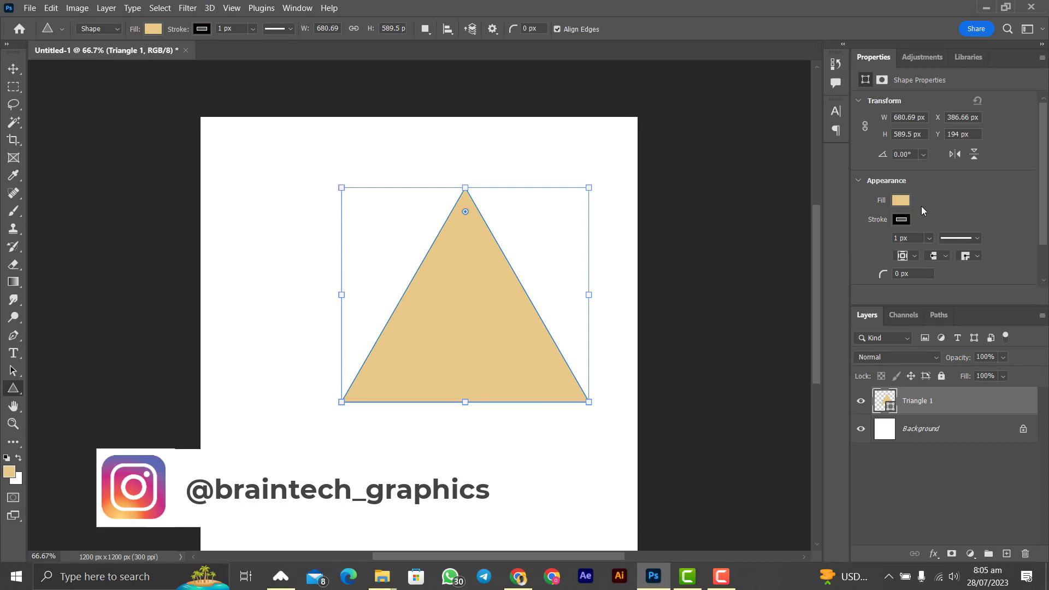
{"action": "scroll", "coordinate": [922, 206], "scroll_direction": "down", "scroll_amount": 1}
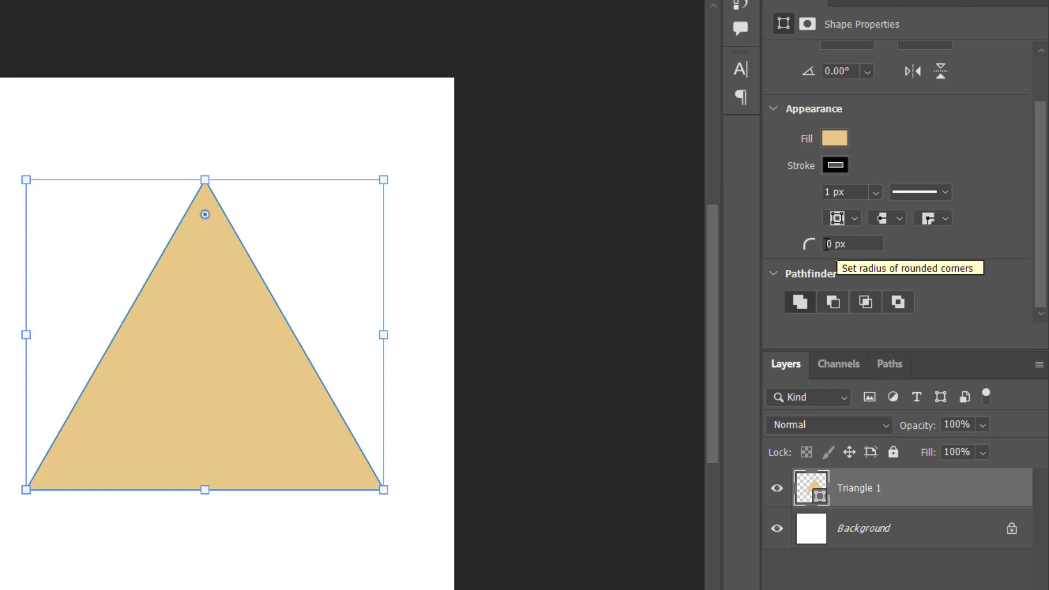
{"action": "left_click", "coordinate": [828, 244]}
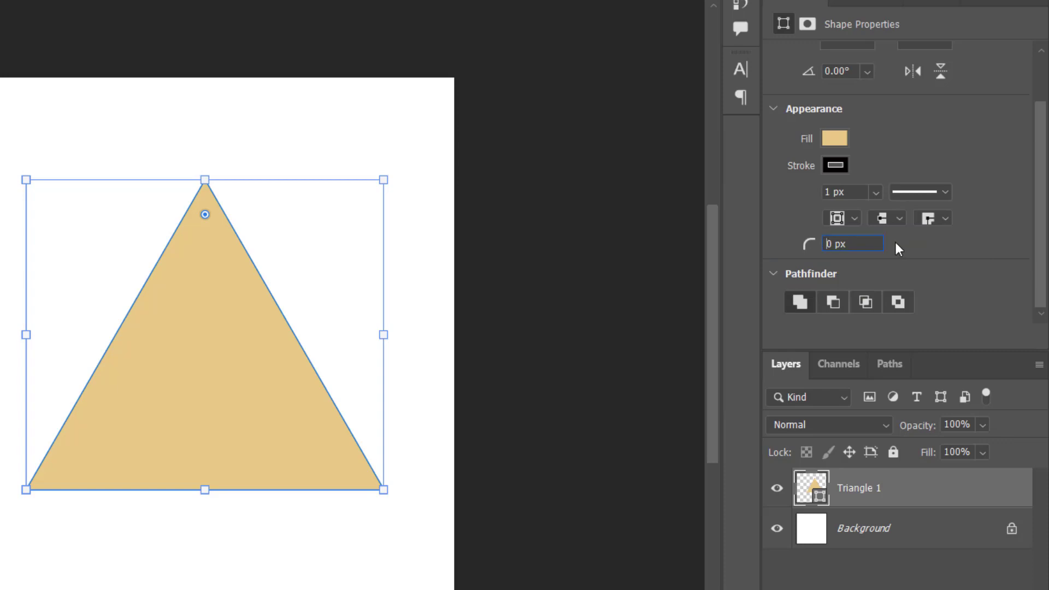
{"action": "type", "text": "5"}
{"action": "key", "text": "Return"}
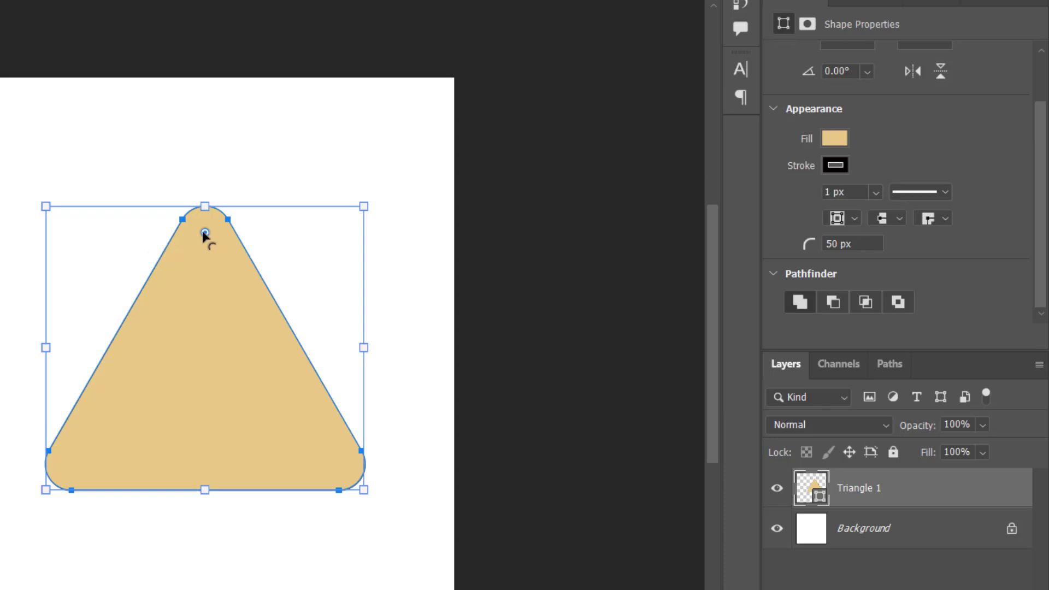
{"action": "mouse_move", "coordinate": [205, 233]}
{"action": "left_mouse_down"}
{"action": "mouse_move", "coordinate": [218, 246]}
{"action": "mouse_move", "coordinate": [223, 334]}
{"action": "mouse_move", "coordinate": [218, 248]}
{"action": "left_mouse_up"}
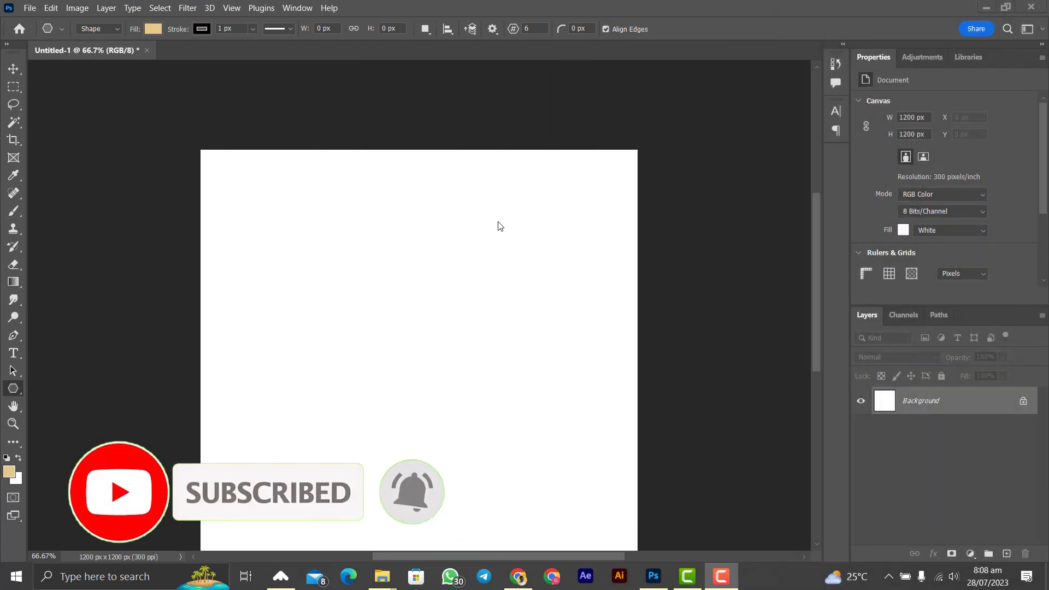
Draw a hexagon about 664 by 575 px with the Polygon Tool
{"action": "right_click", "coordinate": [13, 388]}
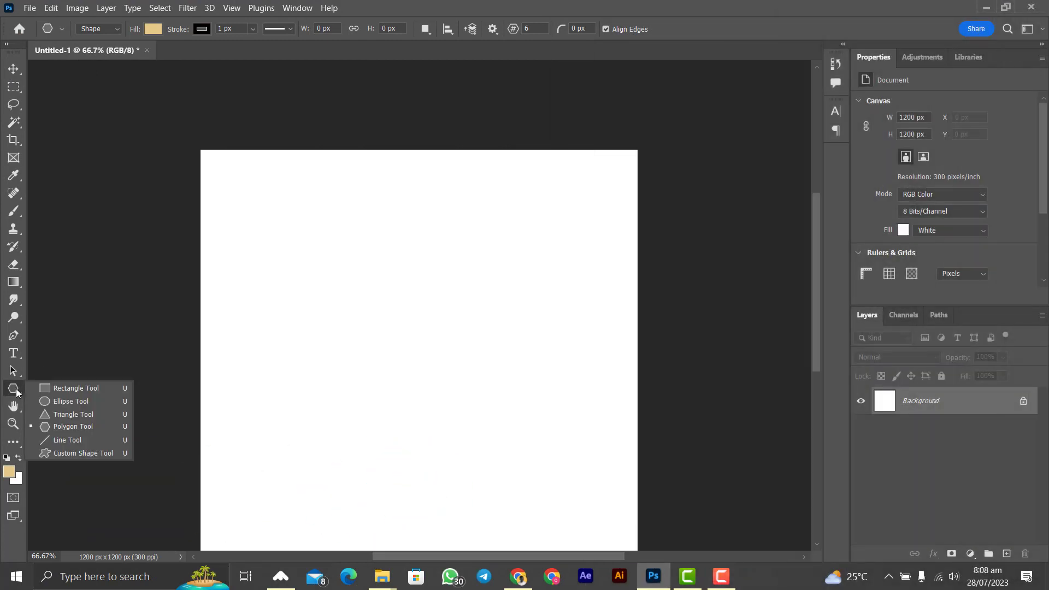
{"action": "left_click", "coordinate": [65, 425]}
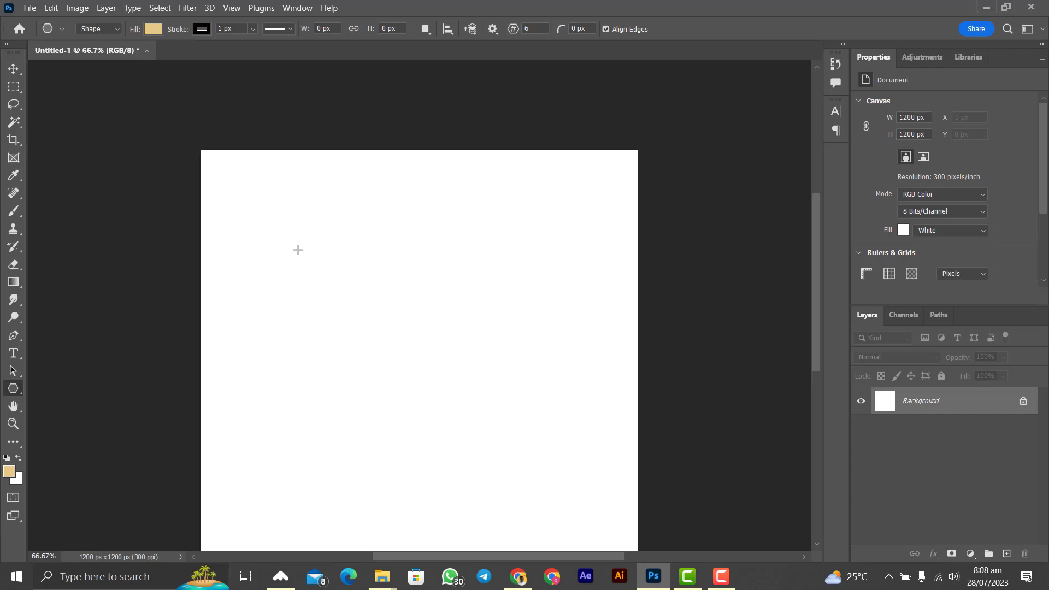
{"action": "left_click_drag", "start_coordinate": [288, 249], "coordinate": [601, 445]}
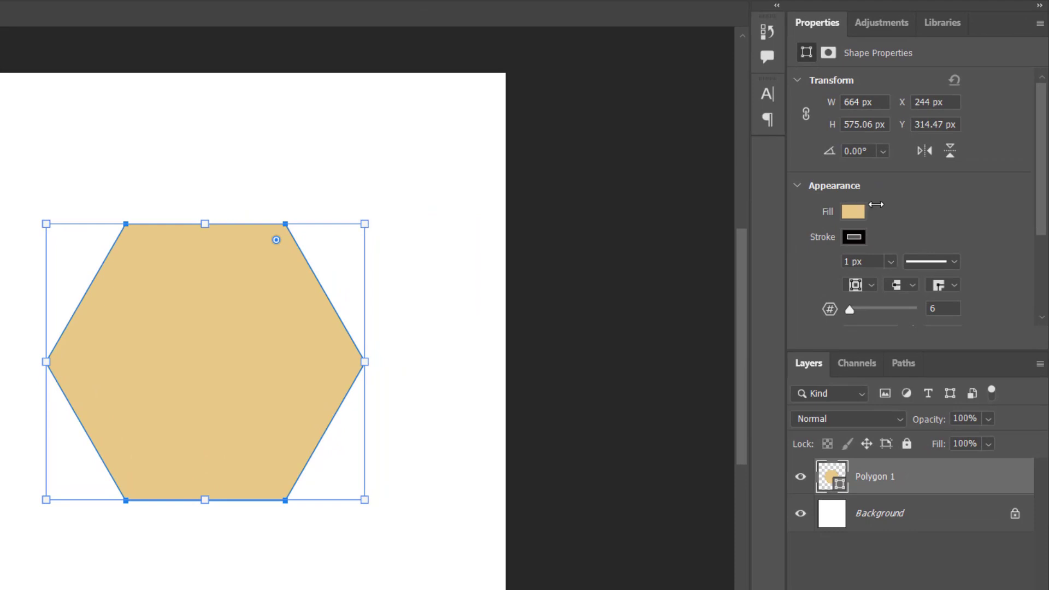
Set the polygon's number of sides to 10 and its corner radius to about 9 px
{"action": "scroll", "coordinate": [892, 225], "scroll_direction": "down", "scroll_amount": 3}
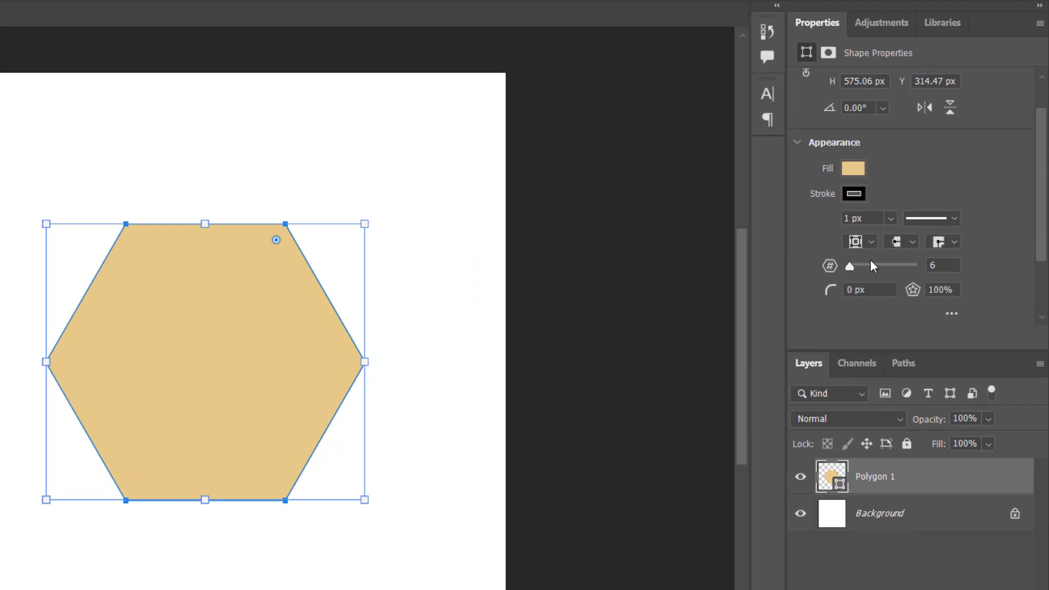
{"action": "left_click", "coordinate": [936, 266]}
{"action": "type", "text": "10"}
{"action": "key", "text": "Return"}
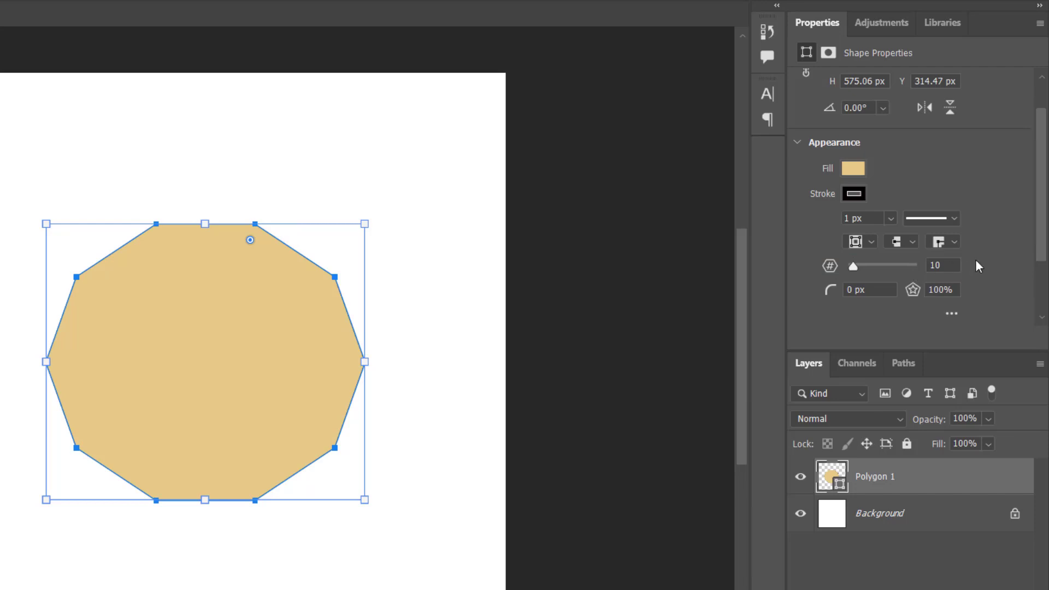
{"action": "scroll", "coordinate": [975, 265], "scroll_direction": "down", "scroll_amount": 2}
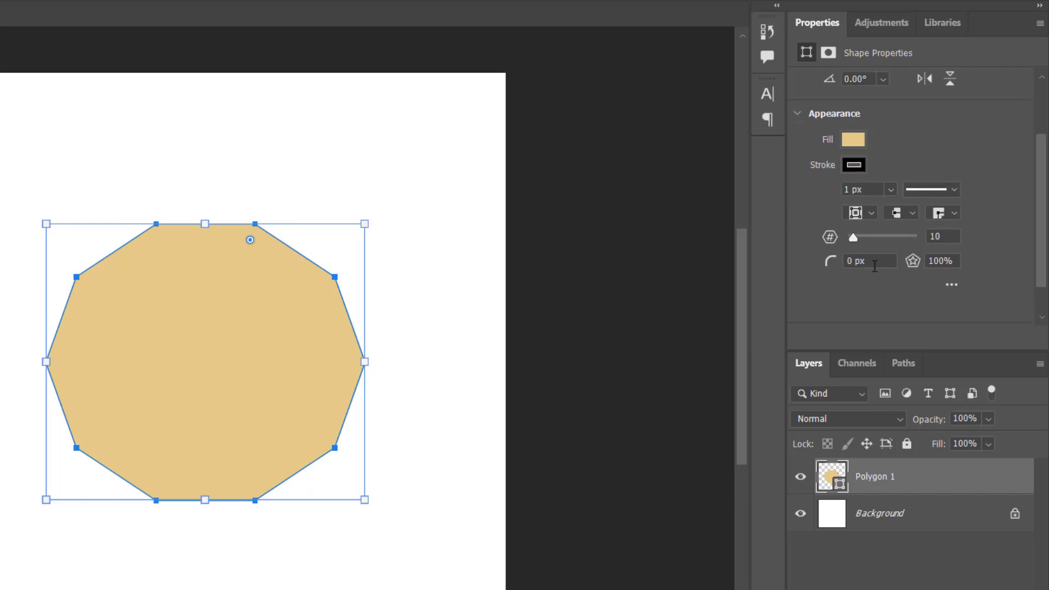
{"action": "scroll", "coordinate": [874, 266], "scroll_direction": "down", "scroll_amount": 1}
{"action": "left_click_drag", "start_coordinate": [829, 251], "coordinate": [833, 250]}
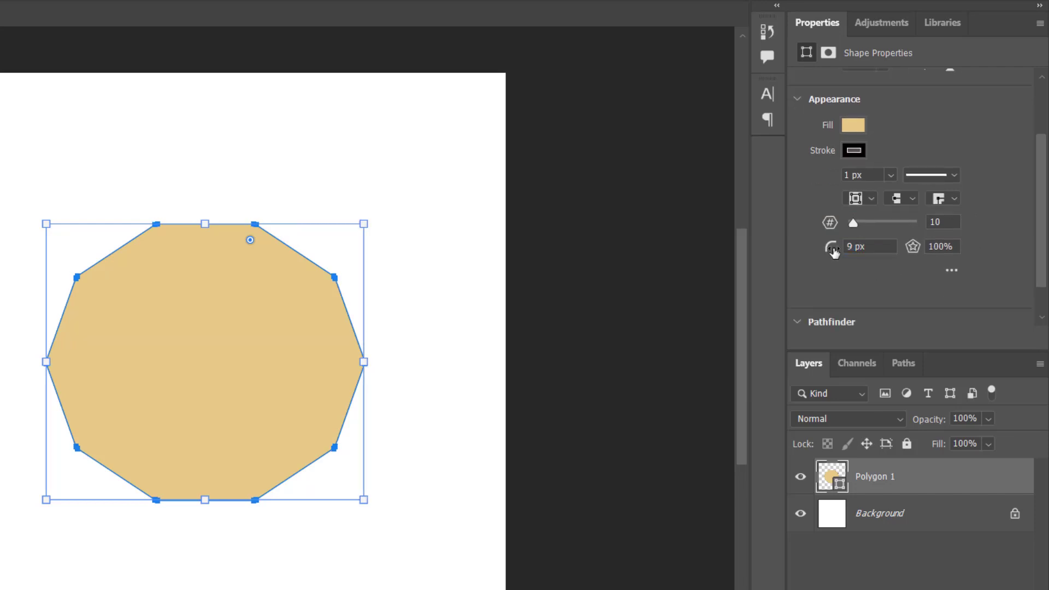
Set the polygon's number of sides to 5 and its corner radius to 0 px
{"action": "scroll", "coordinate": [929, 229], "scroll_direction": "down", "scroll_amount": 2}
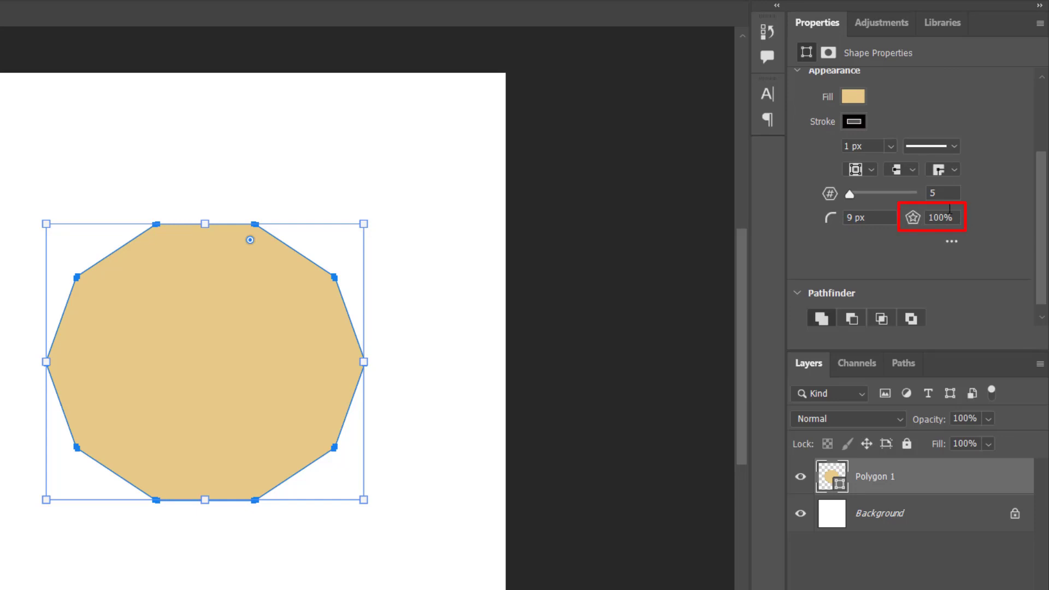
{"action": "scroll", "coordinate": [882, 203], "scroll_direction": "up", "scroll_amount": 1}
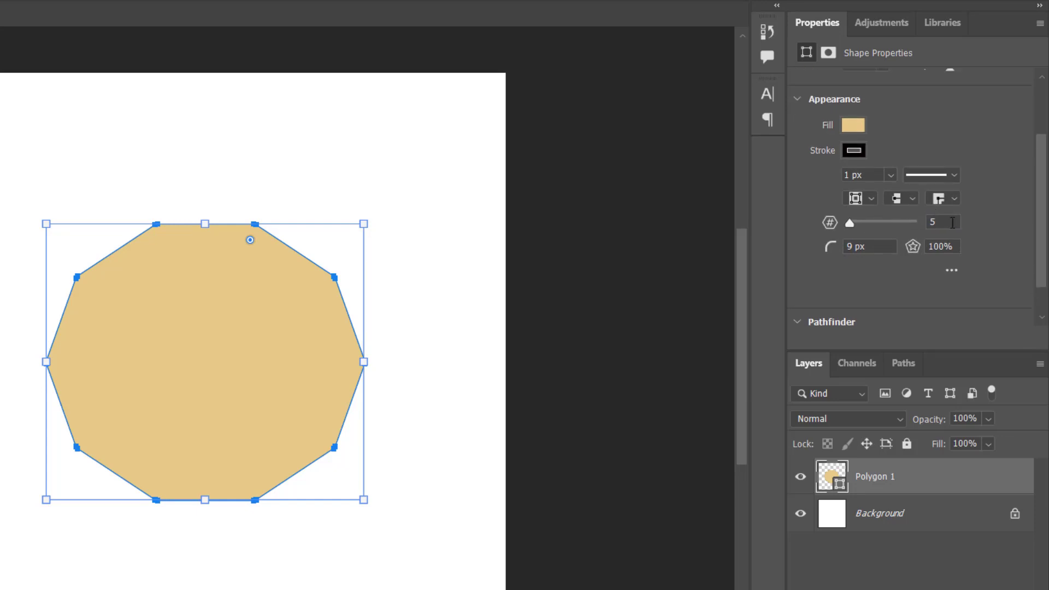
{"action": "key", "text": "Return"}
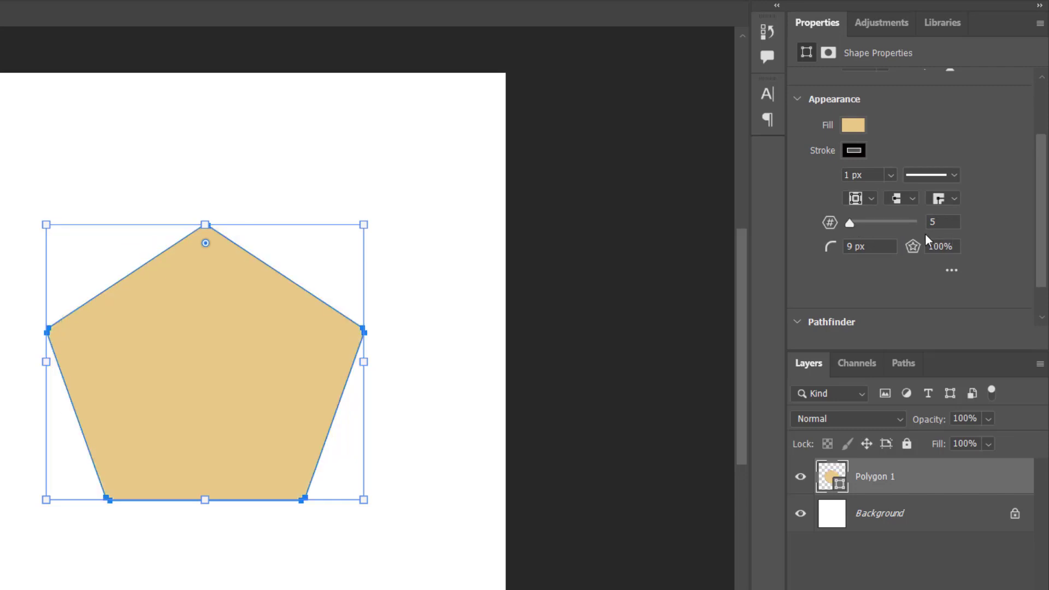
{"action": "double_click", "coordinate": [852, 246]}
{"action": "type", "text": "0"}
{"action": "key", "text": "Return"}
Turn the pentagon into a star with a 50% star ratio and Smooth Star Indents enabled
{"action": "double_click", "coordinate": [941, 246]}
{"action": "type", "text": "50"}
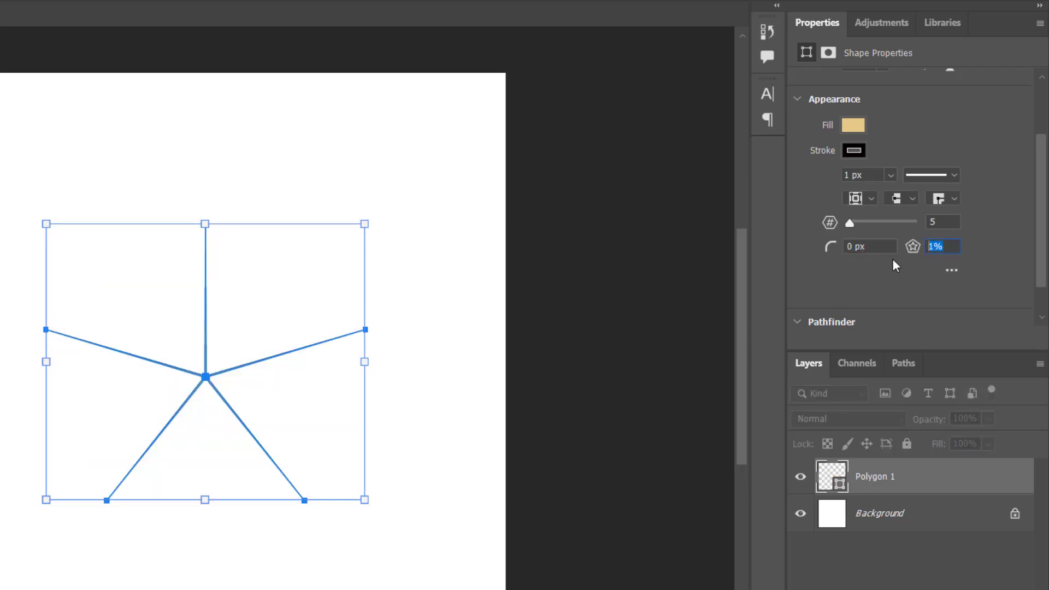
{"action": "key", "text": "Return"}
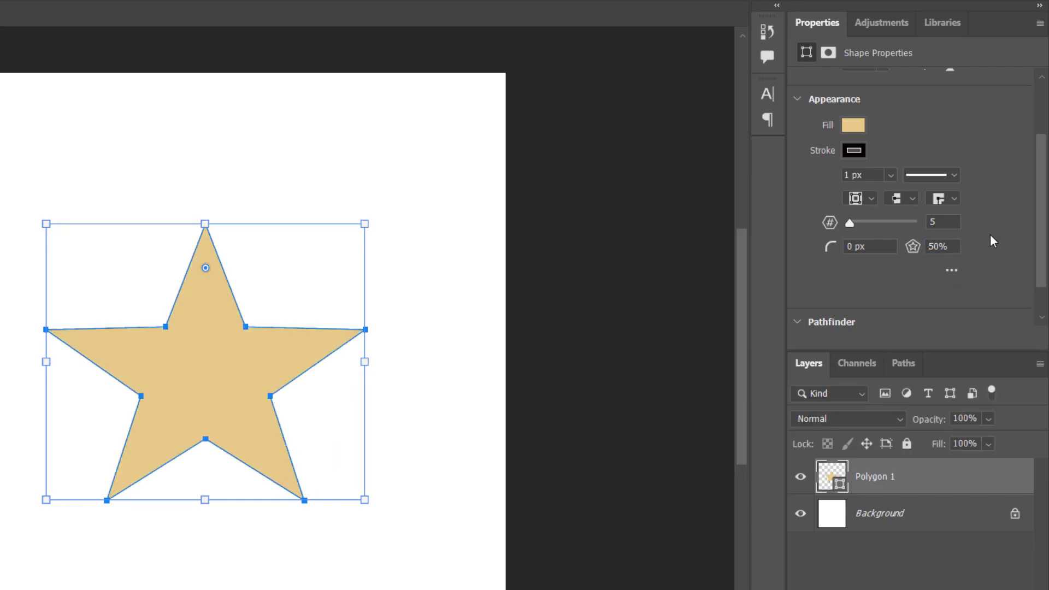
{"action": "left_click", "coordinate": [952, 272]}
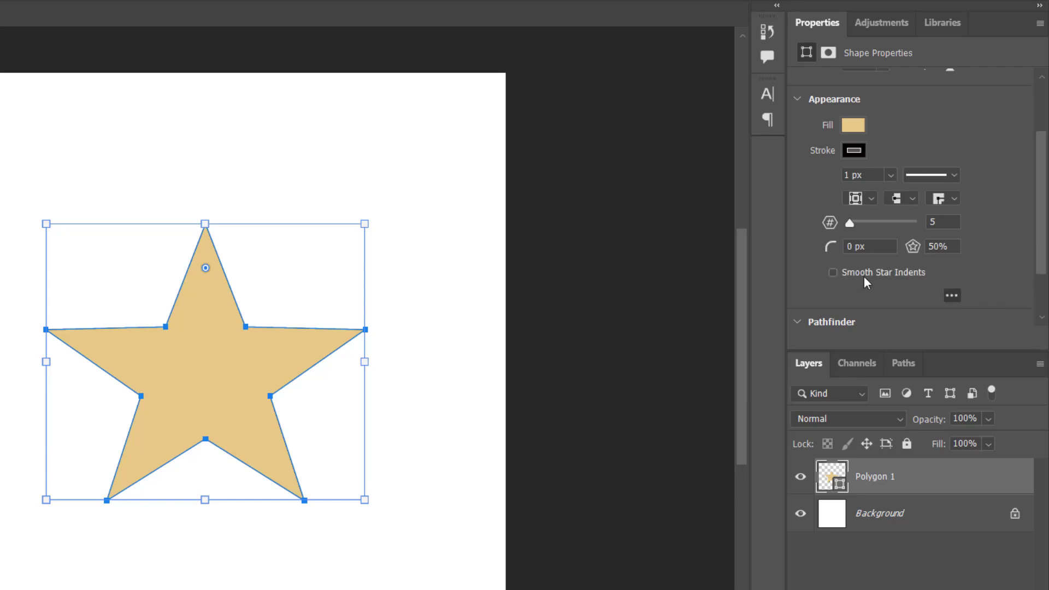
{"action": "left_click", "coordinate": [832, 272]}
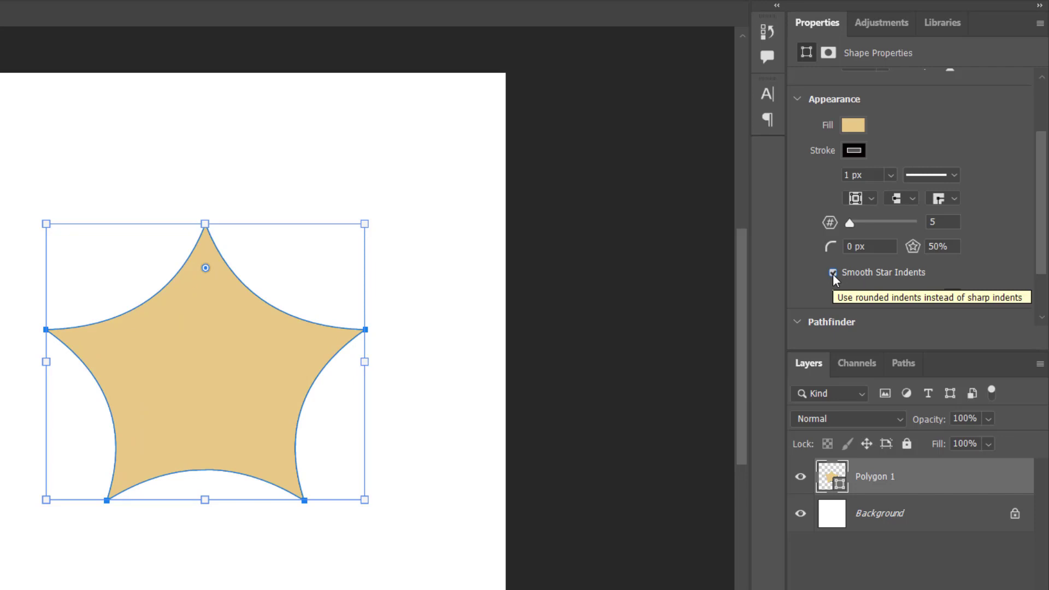
Look over the star's stroke options and remaining appearance settings
{"action": "scroll", "coordinate": [985, 186], "scroll_direction": "down", "scroll_amount": 1}
{"action": "scroll", "coordinate": [984, 186], "scroll_direction": "up", "scroll_amount": 3}
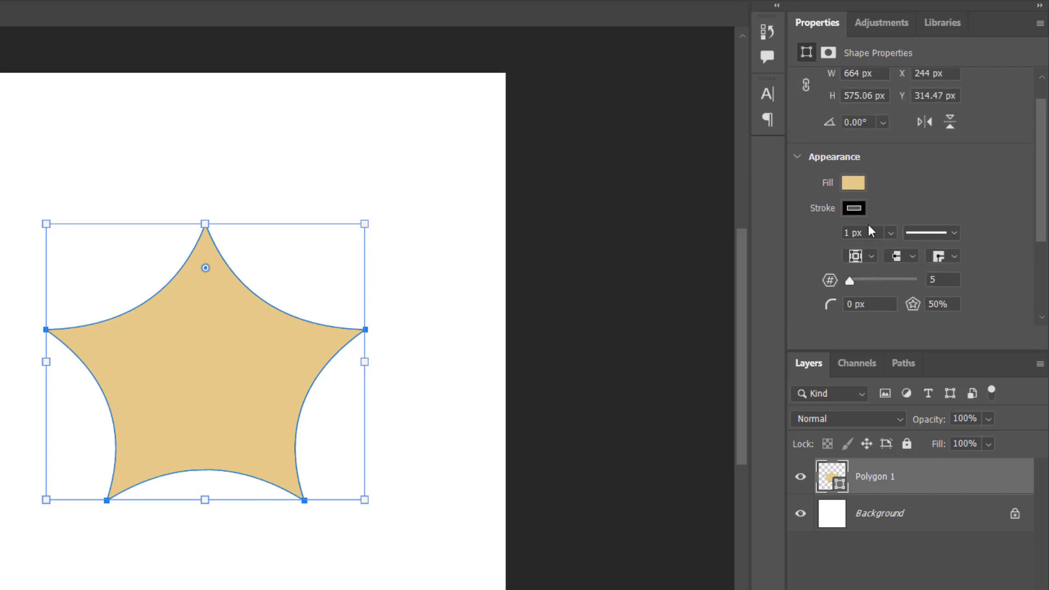
{"action": "left_click", "coordinate": [942, 230]}
{"action": "left_click", "coordinate": [978, 196]}
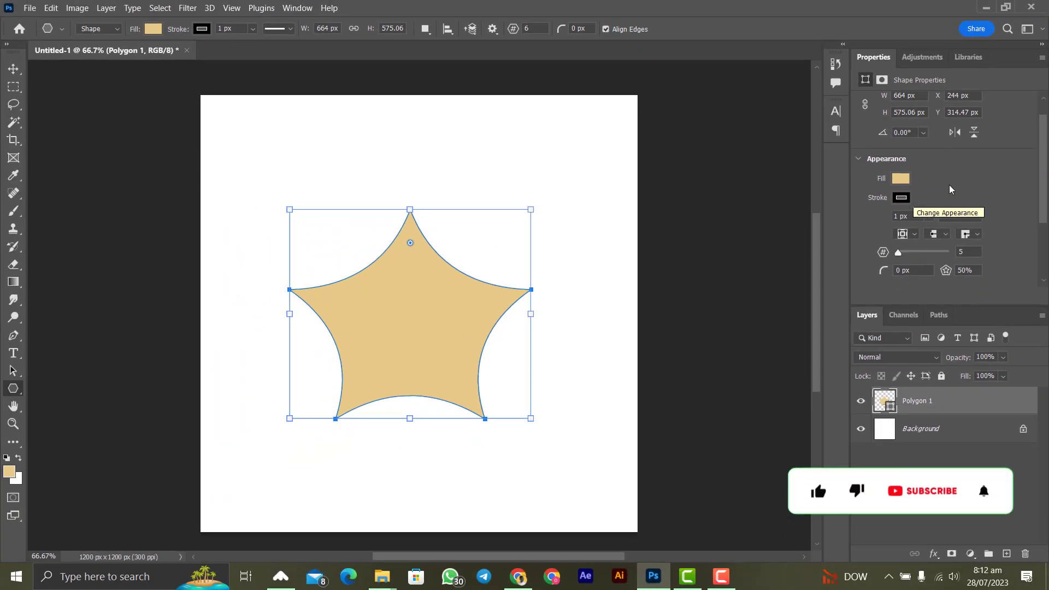
{"action": "scroll", "coordinate": [948, 197], "scroll_direction": "down", "scroll_amount": 2}
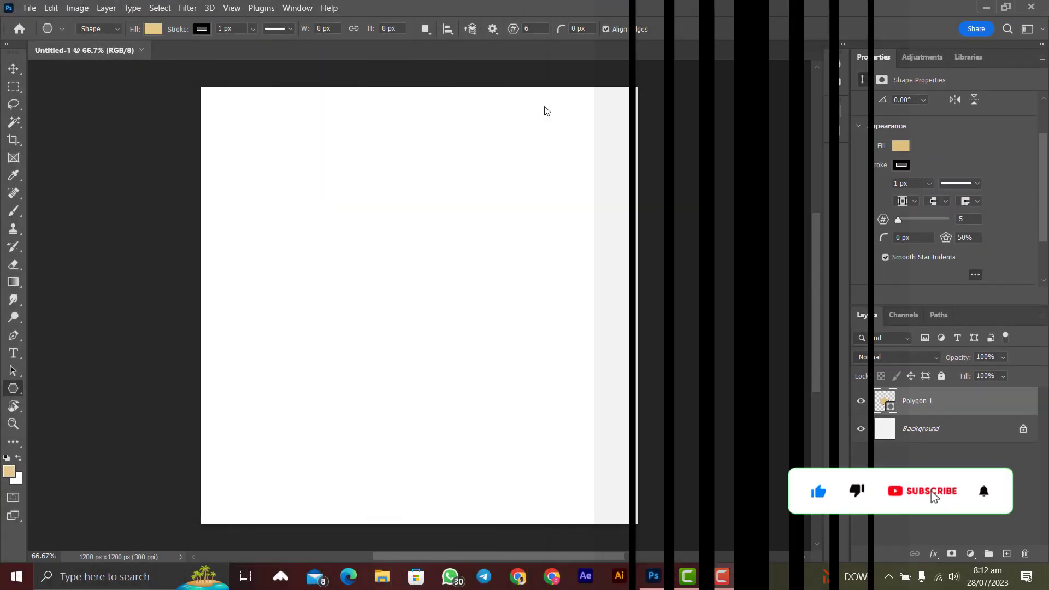
Draw a nearly horizontal line about 940 px long across the canvas with the Line Tool
{"action": "left_click", "coordinate": [15, 390]}
{"action": "right_click", "coordinate": [15, 391]}
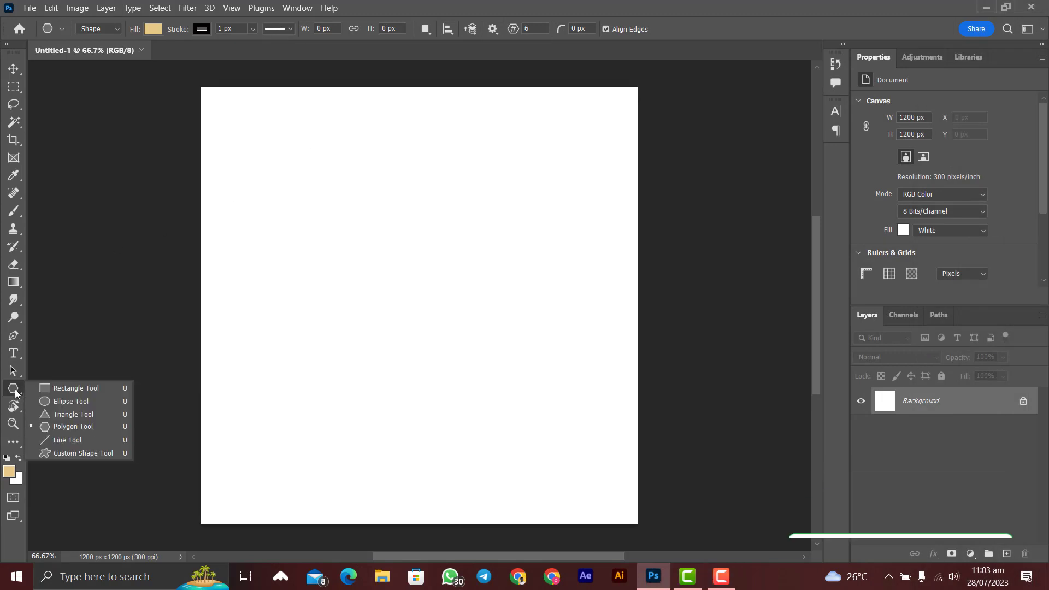
{"action": "left_click", "coordinate": [78, 442]}
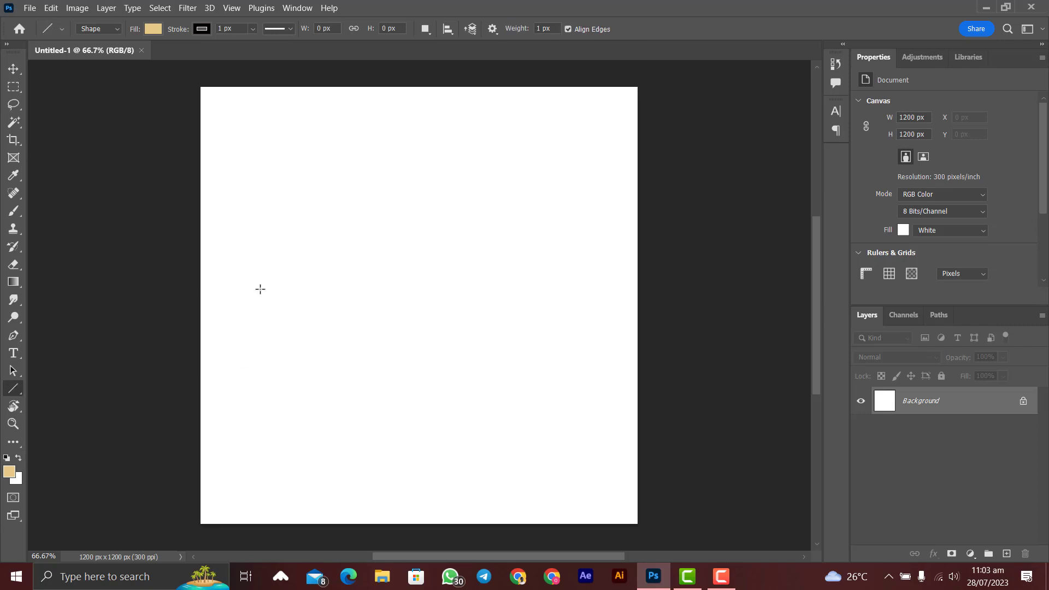
{"action": "left_click_drag", "start_coordinate": [244, 288], "coordinate": [586, 286]}
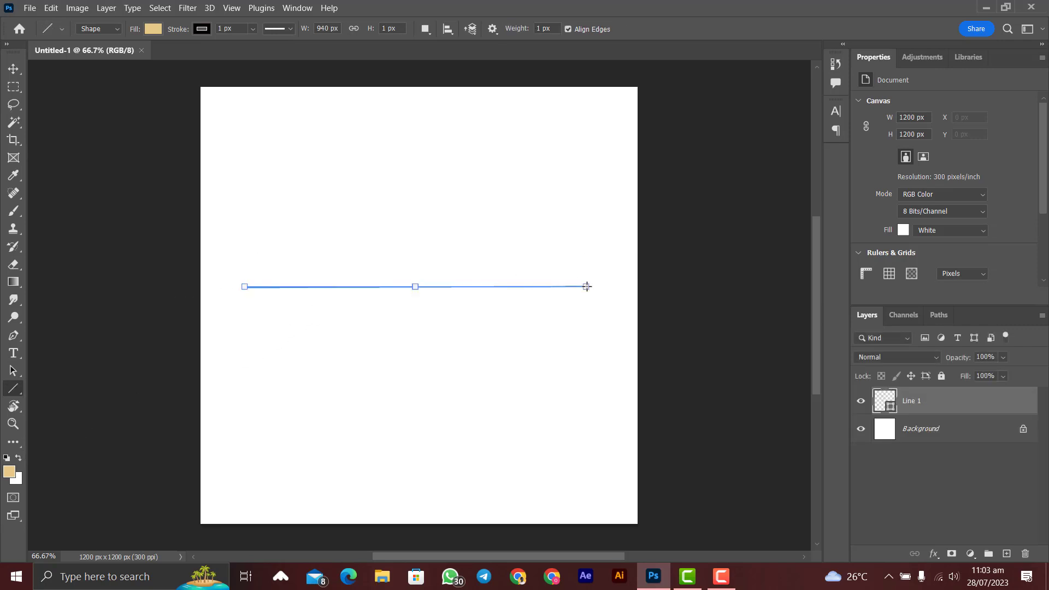
Draw a steep diagonal line about 968 px long crossing the first line, and undo it
{"action": "left_click_drag", "start_coordinate": [375, 153], "coordinate": [248, 482]}
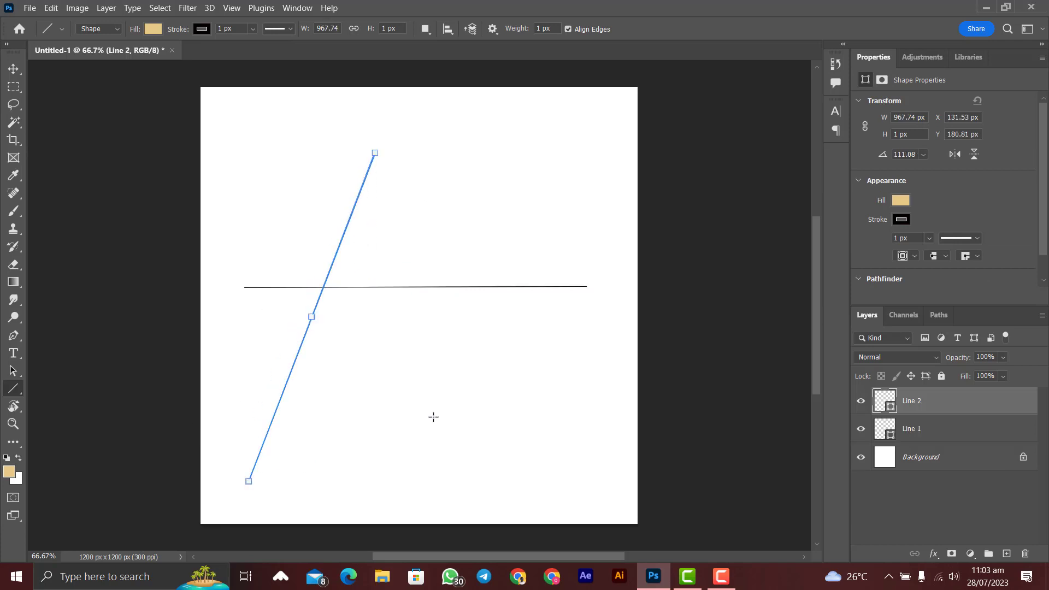
{"action": "key", "text": "ctrl+z"}
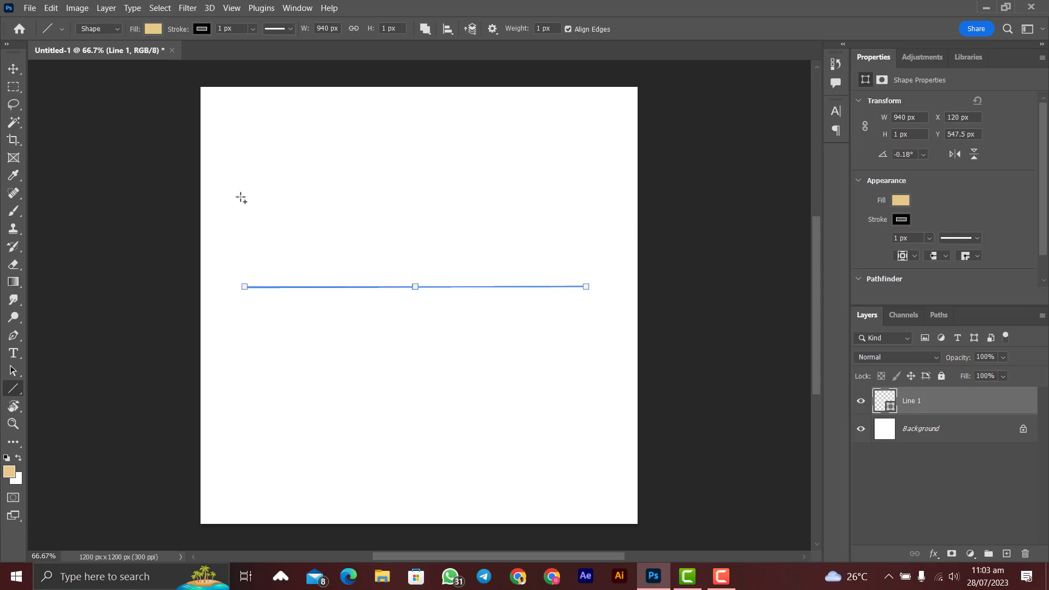
Draw three more lines: two horizontal ones about 1349 px and 232 px long, and a slightly sloping one about 790 px long below
{"action": "mouse_move", "coordinate": [241, 195]}
{"action": "left_mouse_down"}
{"action": "mouse_move", "coordinate": [656, 215]}
{"action": "mouse_move", "coordinate": [403, 222]}
{"action": "mouse_move", "coordinate": [732, 195]}
{"action": "left_mouse_up"}
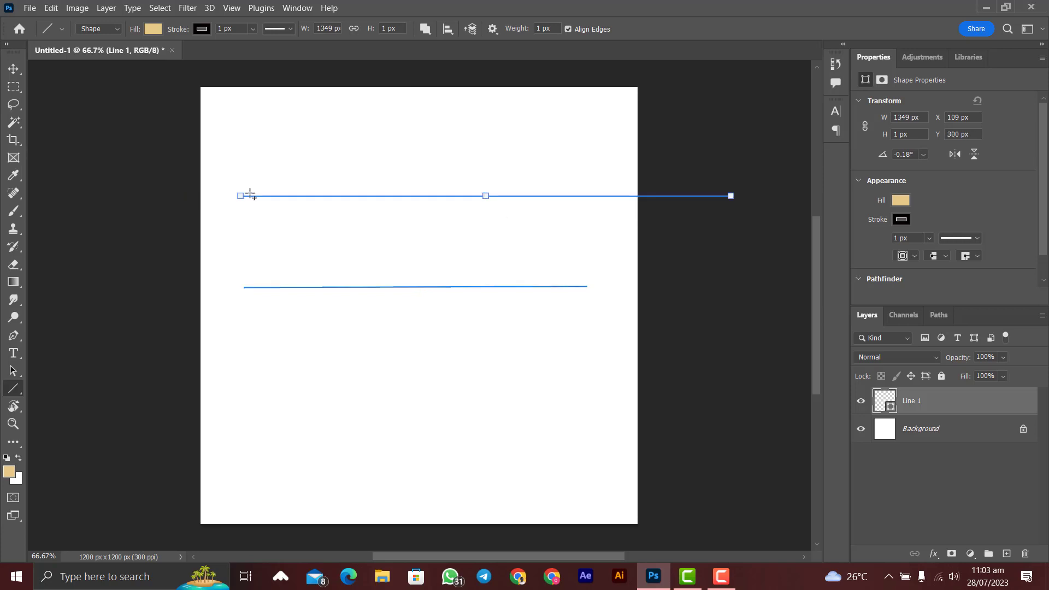
{"action": "left_click_drag", "start_coordinate": [732, 244], "coordinate": [648, 244]}
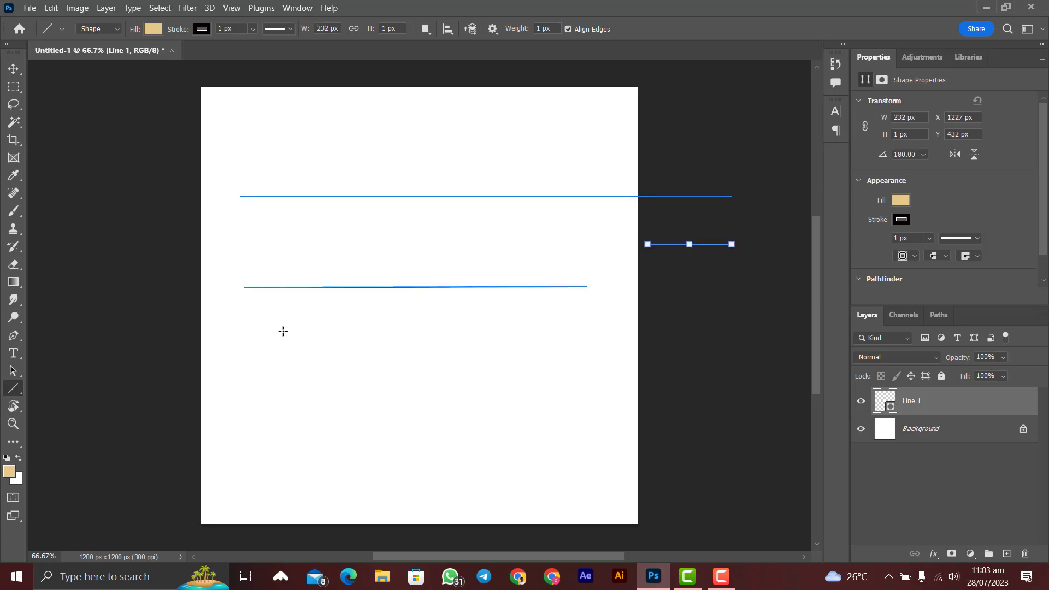
{"action": "left_click_drag", "start_coordinate": [258, 320], "coordinate": [543, 337]}
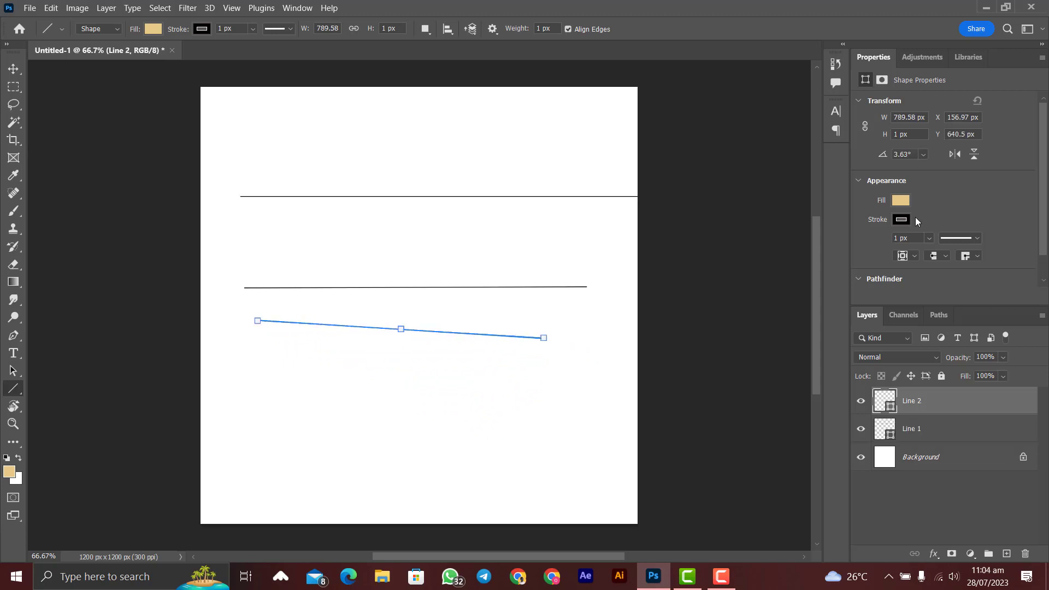
Thicken the sloping line's stroke to about 12.87 px and look over its stroke colour options
{"action": "scroll", "coordinate": [941, 204], "scroll_direction": "down", "scroll_amount": 1}
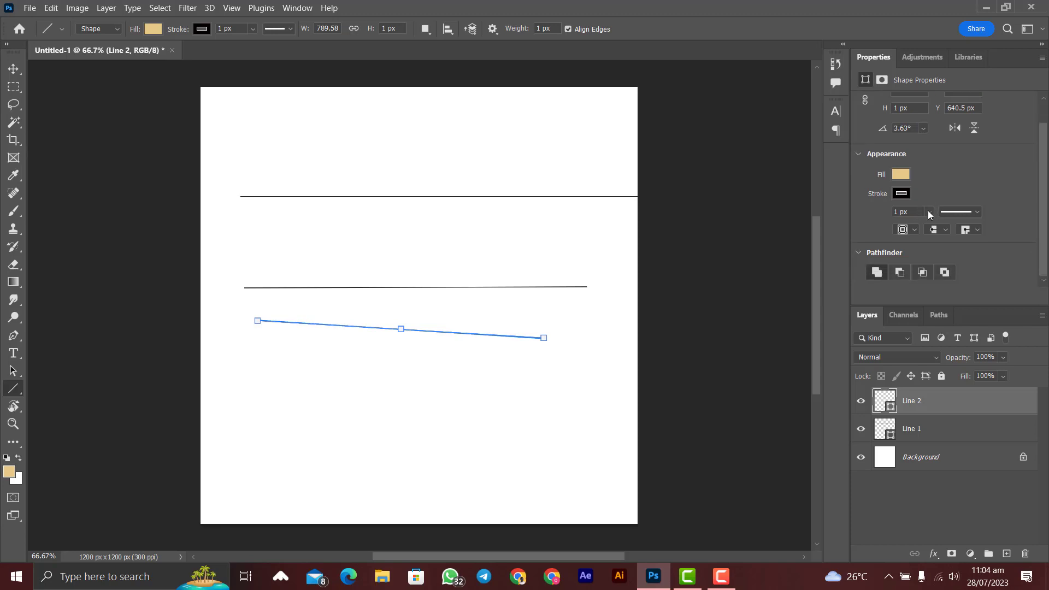
{"action": "left_click", "coordinate": [928, 212]}
{"action": "left_click_drag", "start_coordinate": [935, 226], "coordinate": [936, 225]}
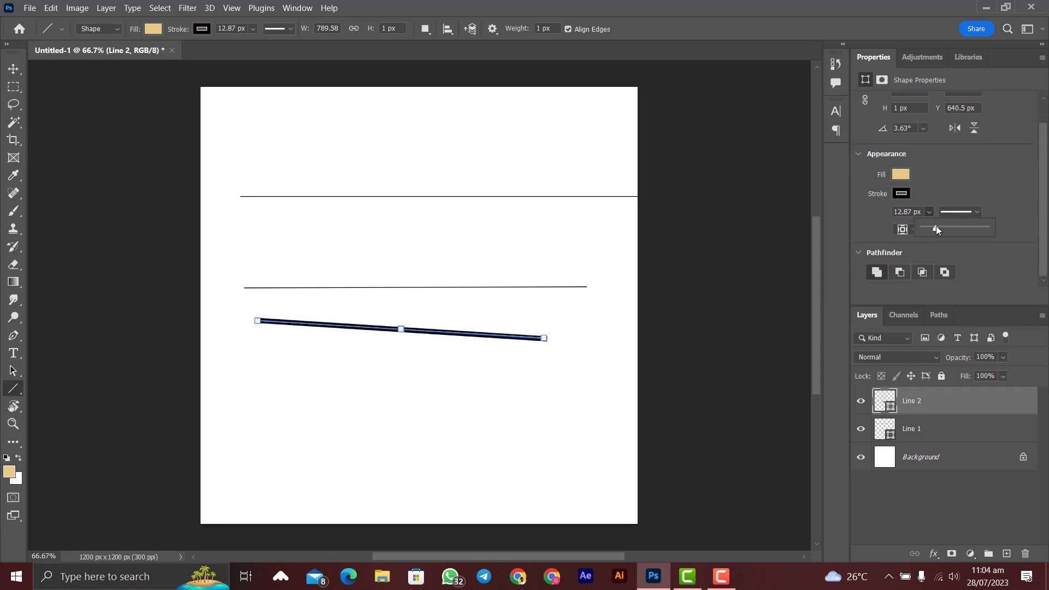
{"action": "left_click", "coordinate": [909, 189]}
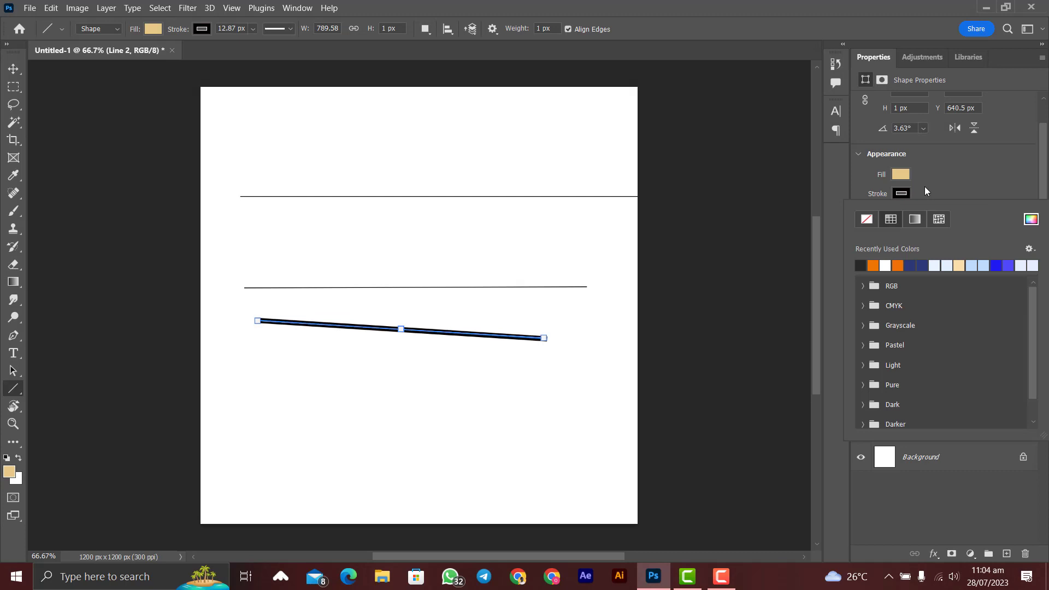
{"action": "left_click", "coordinate": [920, 184]}
{"action": "left_click", "coordinate": [917, 183]}
{"action": "left_click", "coordinate": [922, 182]}
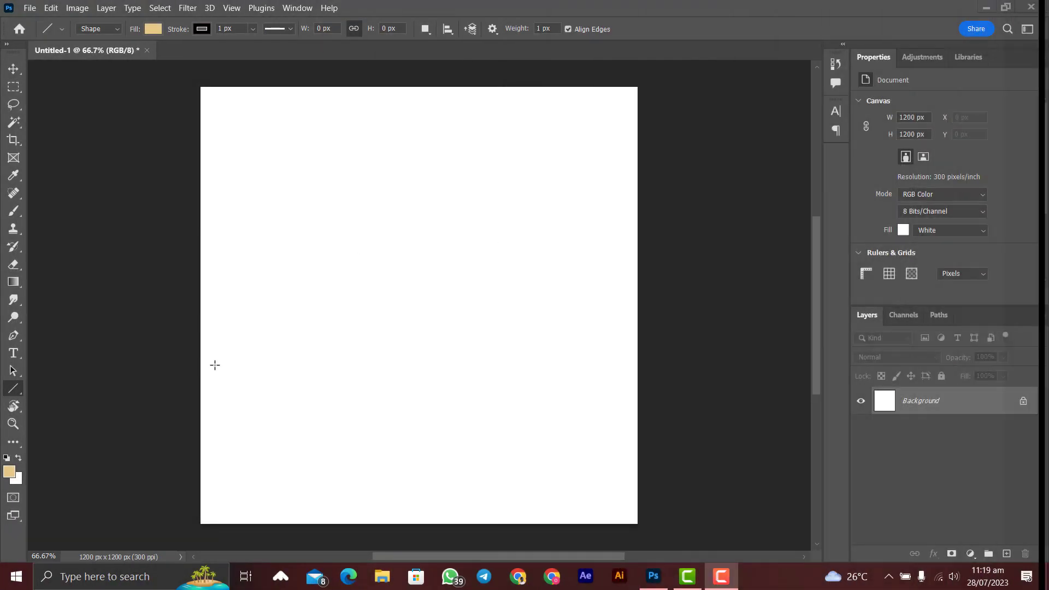
Activate the Custom Shape Tool and open its library of preset shapes
{"action": "right_click", "coordinate": [14, 393]}
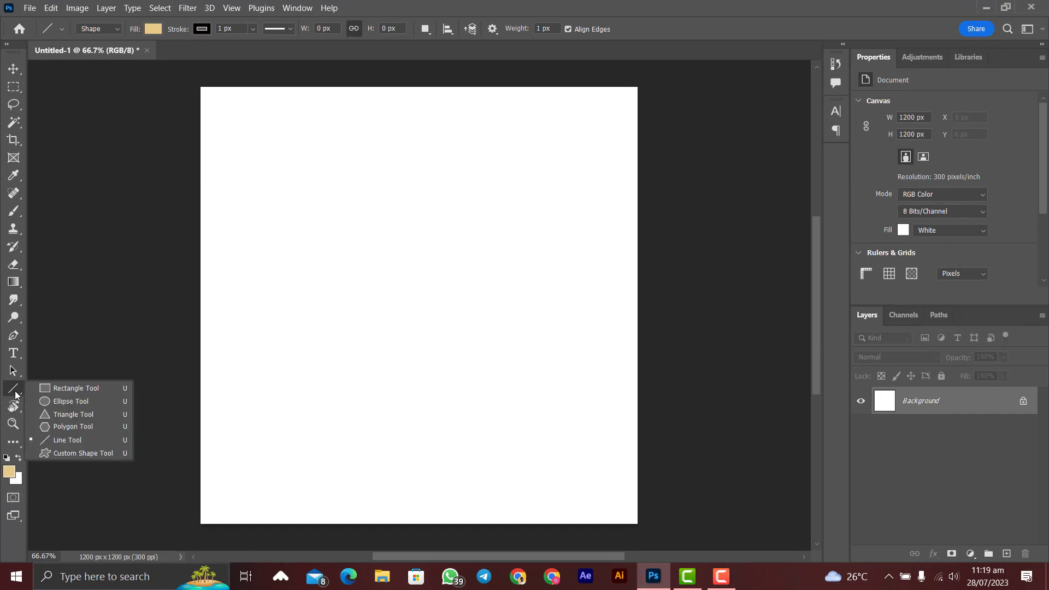
{"action": "left_click", "coordinate": [87, 453]}
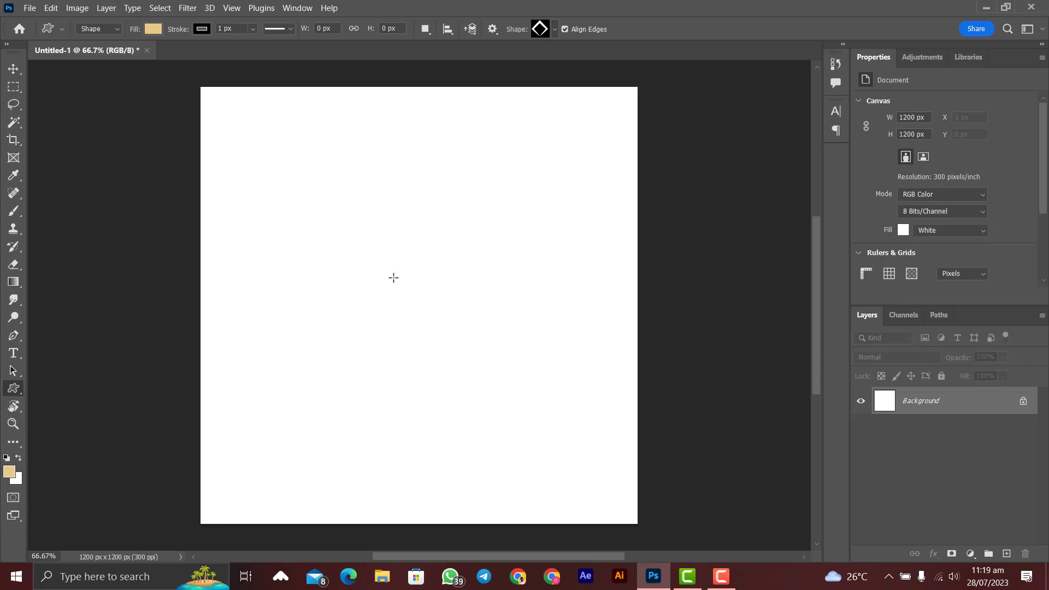
{"action": "left_click", "coordinate": [554, 30]}
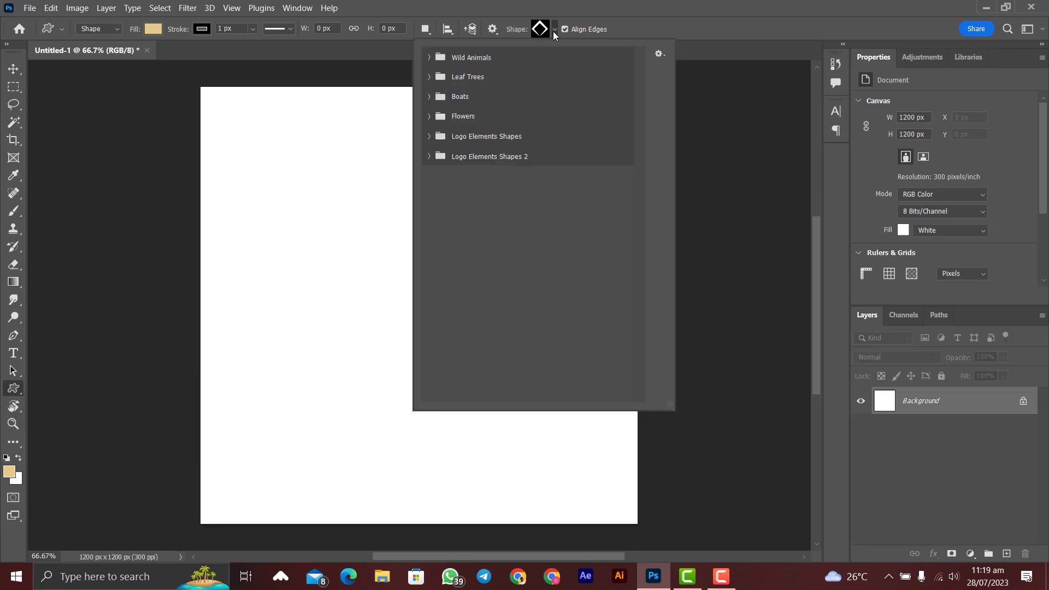
{"action": "left_click", "coordinate": [553, 31]}
{"action": "left_click", "coordinate": [551, 34]}
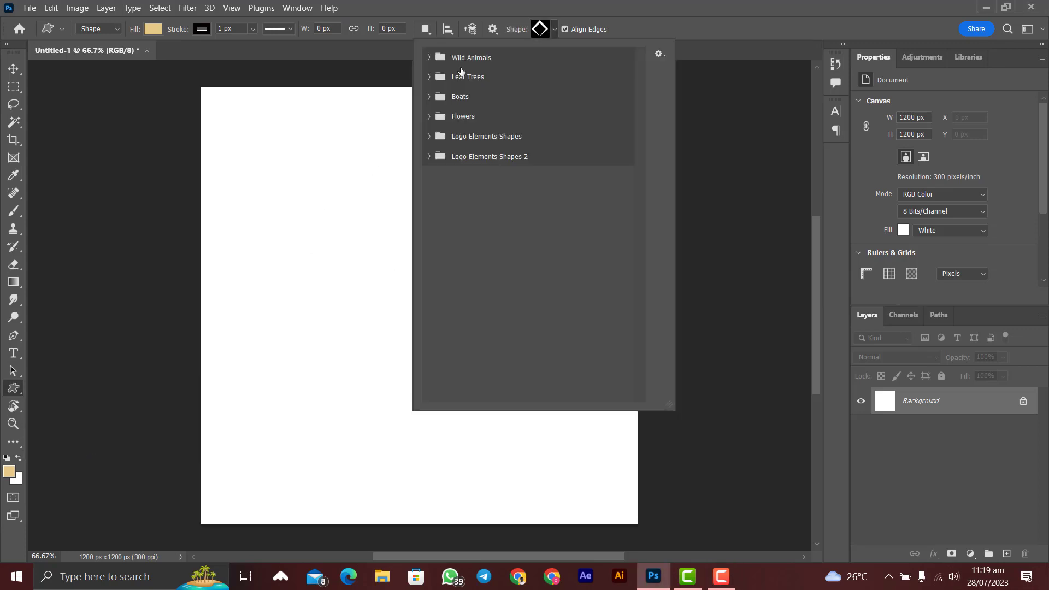
Expand the Wild Animals, Leaf Trees and Boats shape groups and choose the Olive Tree shape
{"action": "left_click", "coordinate": [428, 58]}
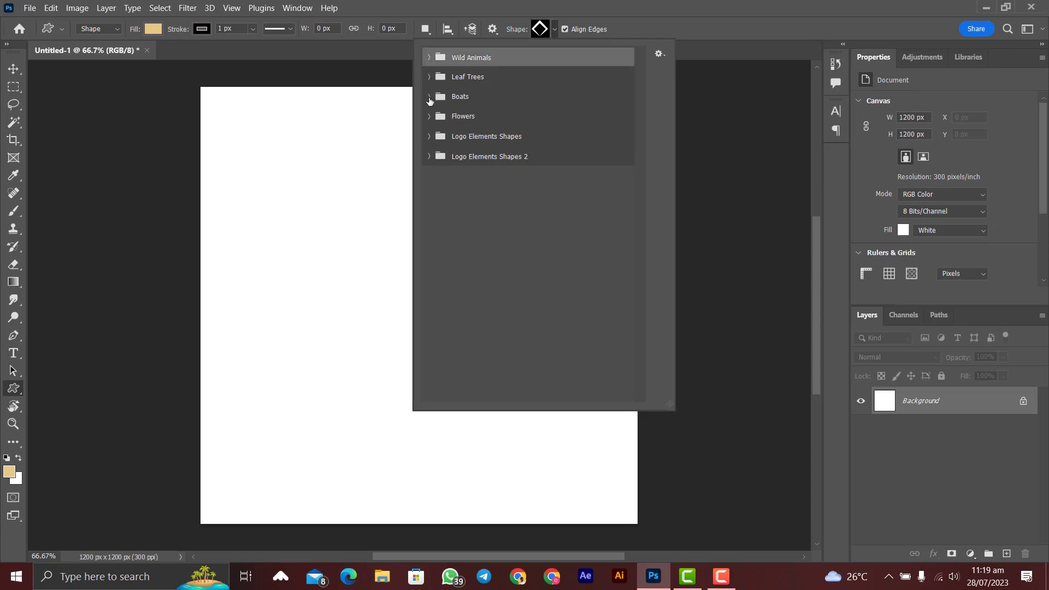
{"action": "left_click", "coordinate": [428, 57]}
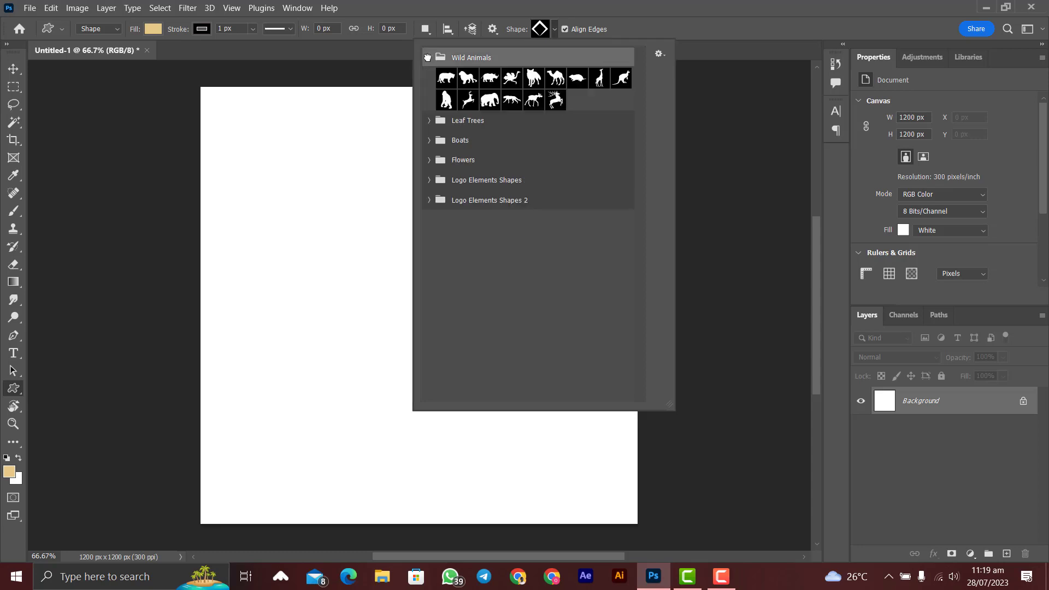
{"action": "left_click", "coordinate": [428, 119]}
{"action": "left_click", "coordinate": [490, 100]}
{"action": "left_click", "coordinate": [507, 179]}
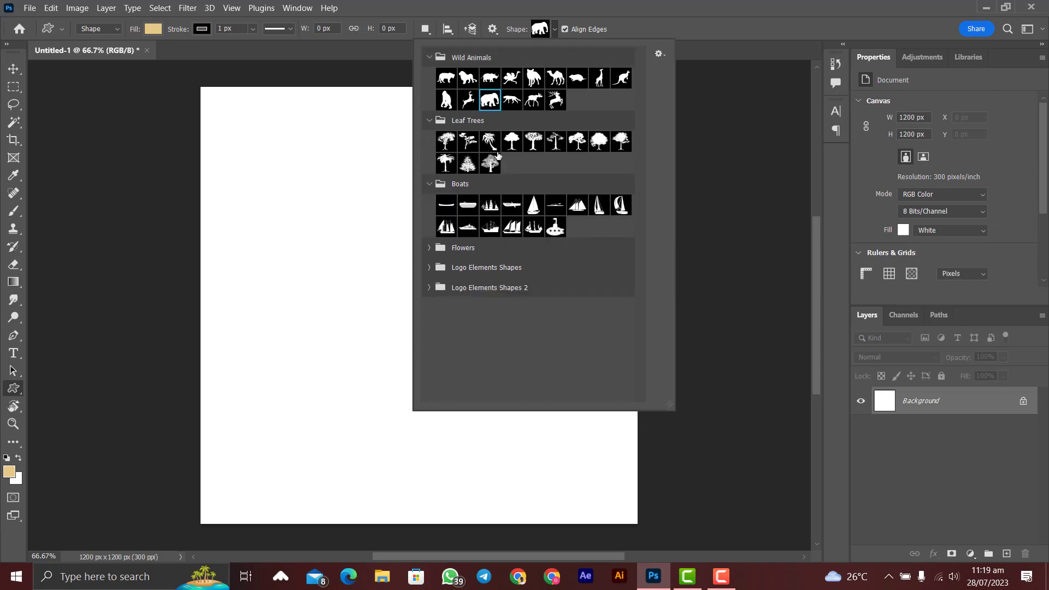
{"action": "left_click", "coordinate": [512, 141]}
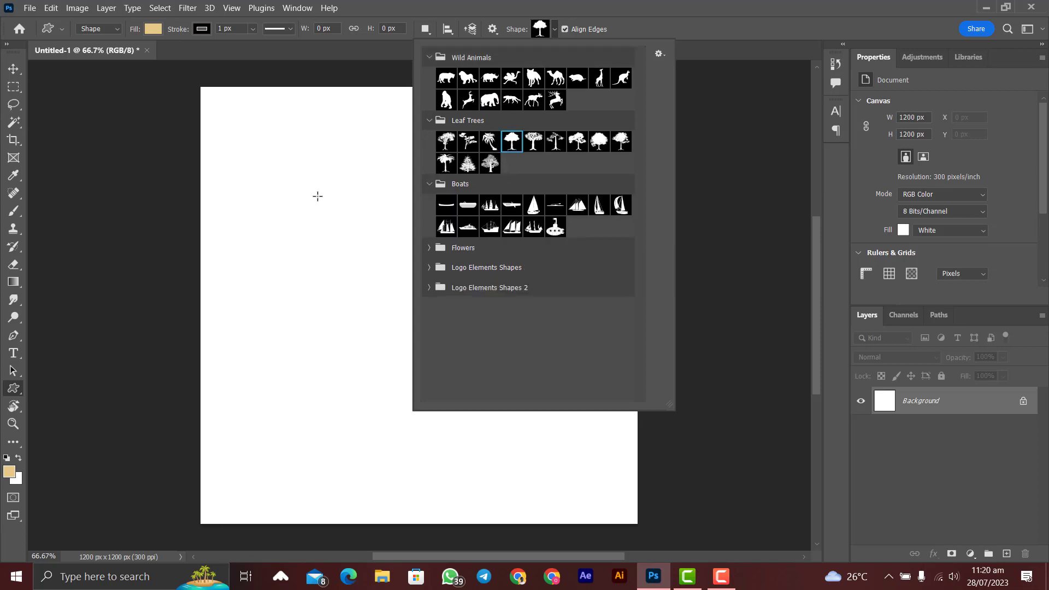
Draw the olive tree near the middle of the canvas, about 575 px wide and 608 px high, after undoing a narrow first attempt
{"action": "left_click_drag", "start_coordinate": [311, 194], "coordinate": [366, 428]}
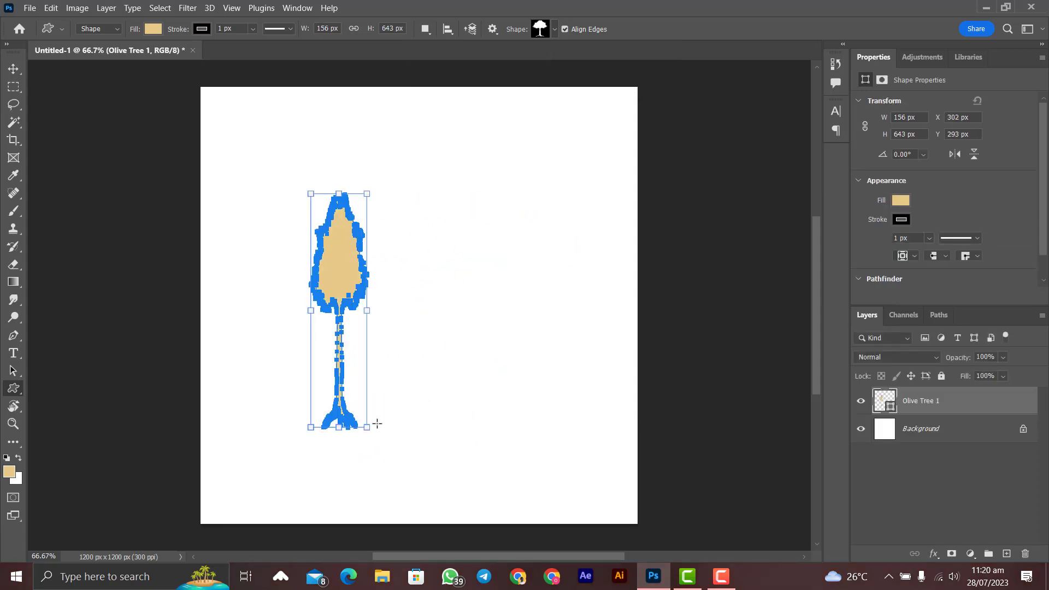
{"action": "key", "text": "ctrl+z"}
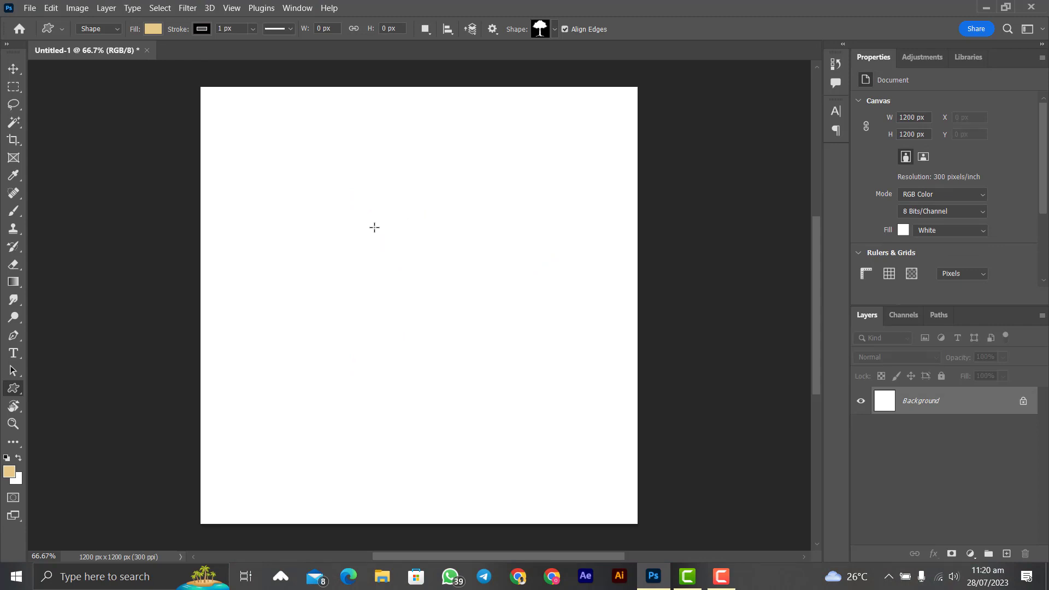
{"action": "left_click_drag", "start_coordinate": [321, 207], "coordinate": [528, 437]}
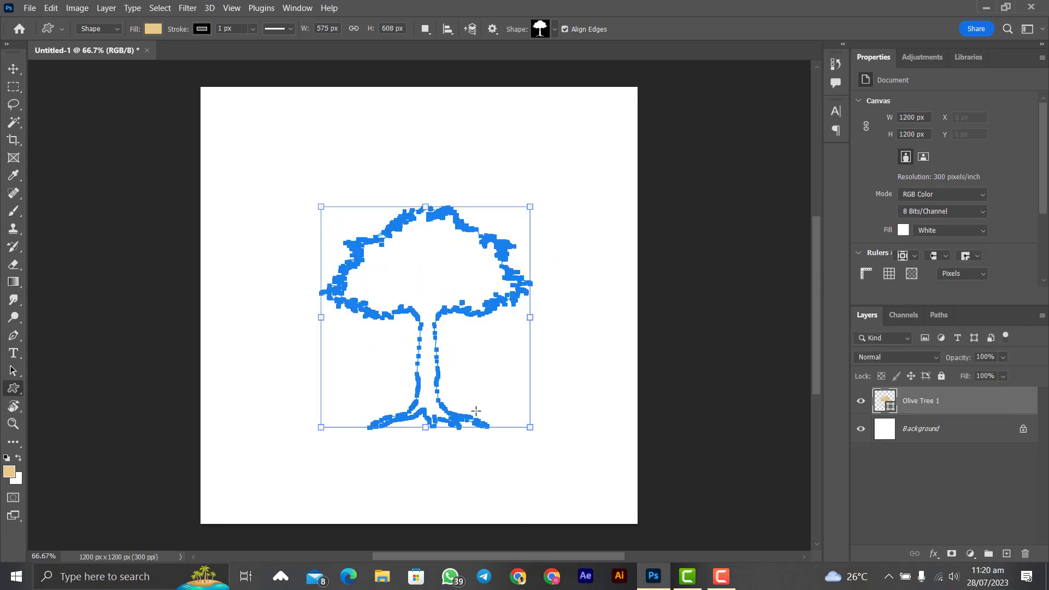
Move the olive tree partly past the canvas's right edge and back towards the middle with the Move Tool
{"action": "key", "text": "v"}
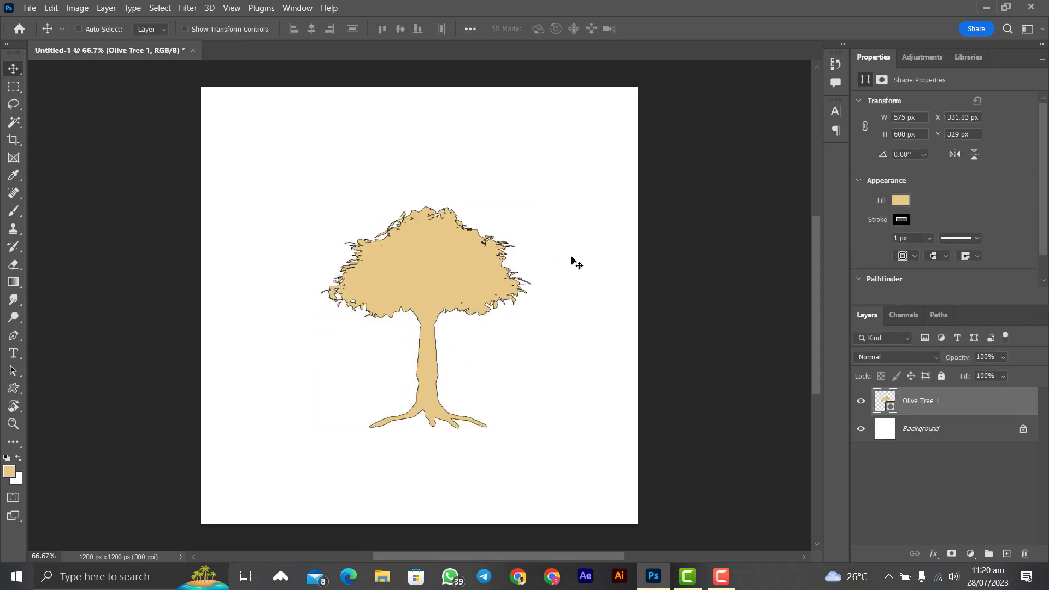
{"action": "left_click_drag", "start_coordinate": [572, 262], "coordinate": [992, 211]}
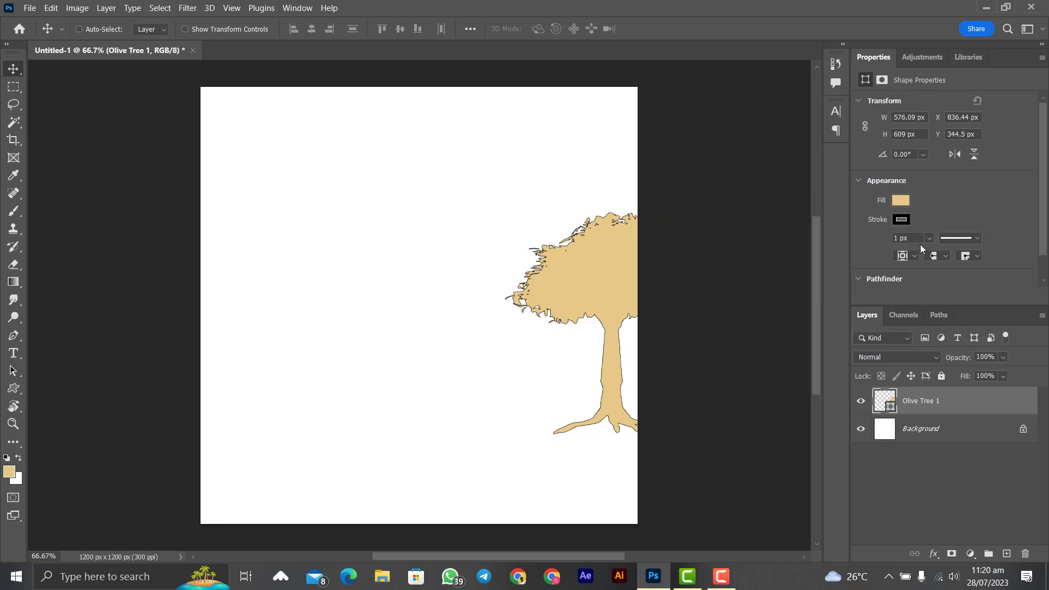
{"action": "scroll", "coordinate": [920, 244], "scroll_direction": "down", "scroll_amount": 1}
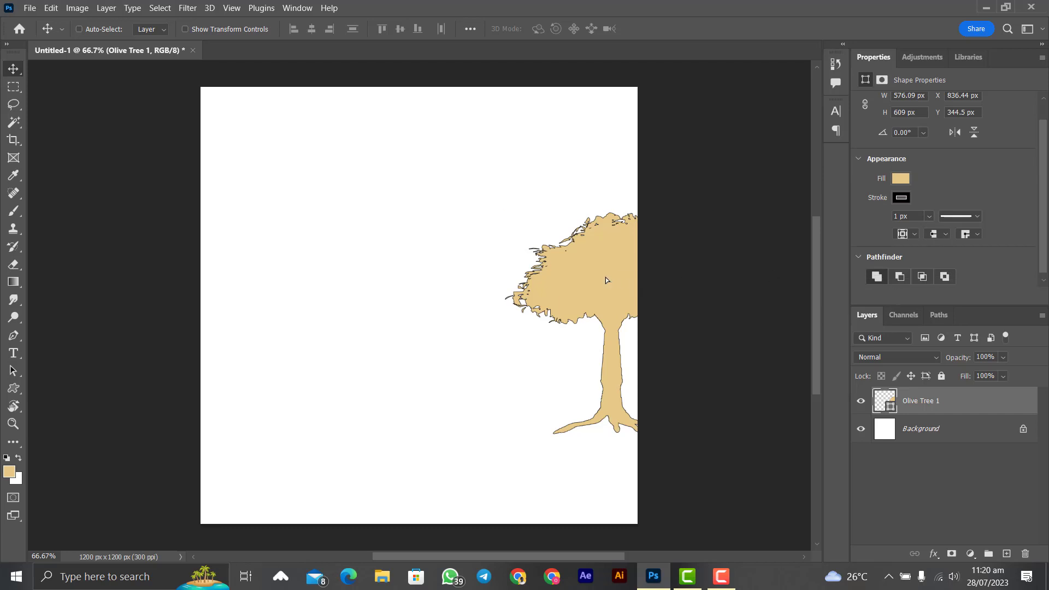
{"action": "left_click_drag", "start_coordinate": [605, 277], "coordinate": [394, 233]}
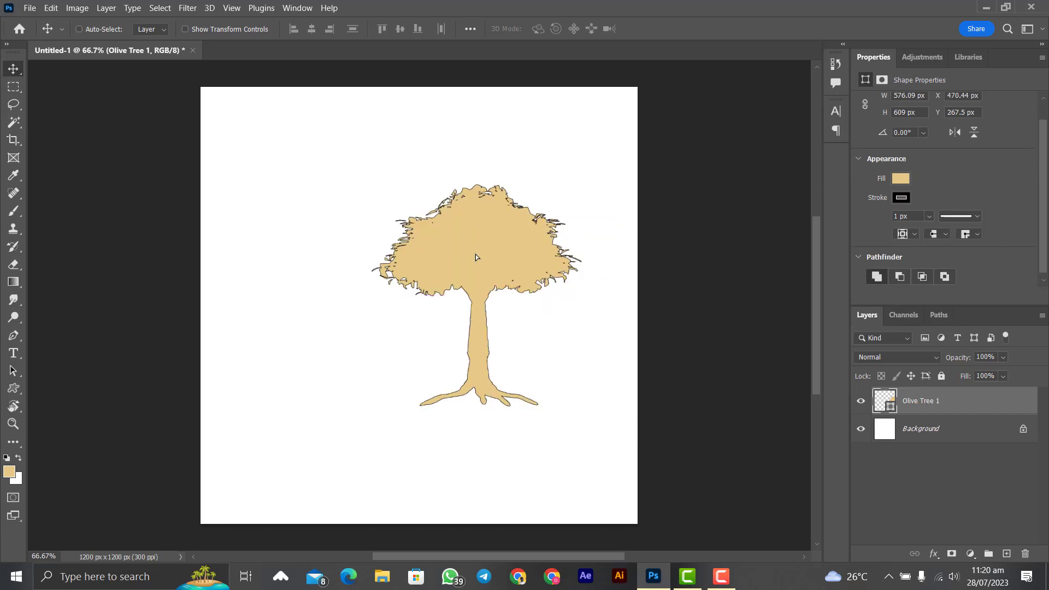